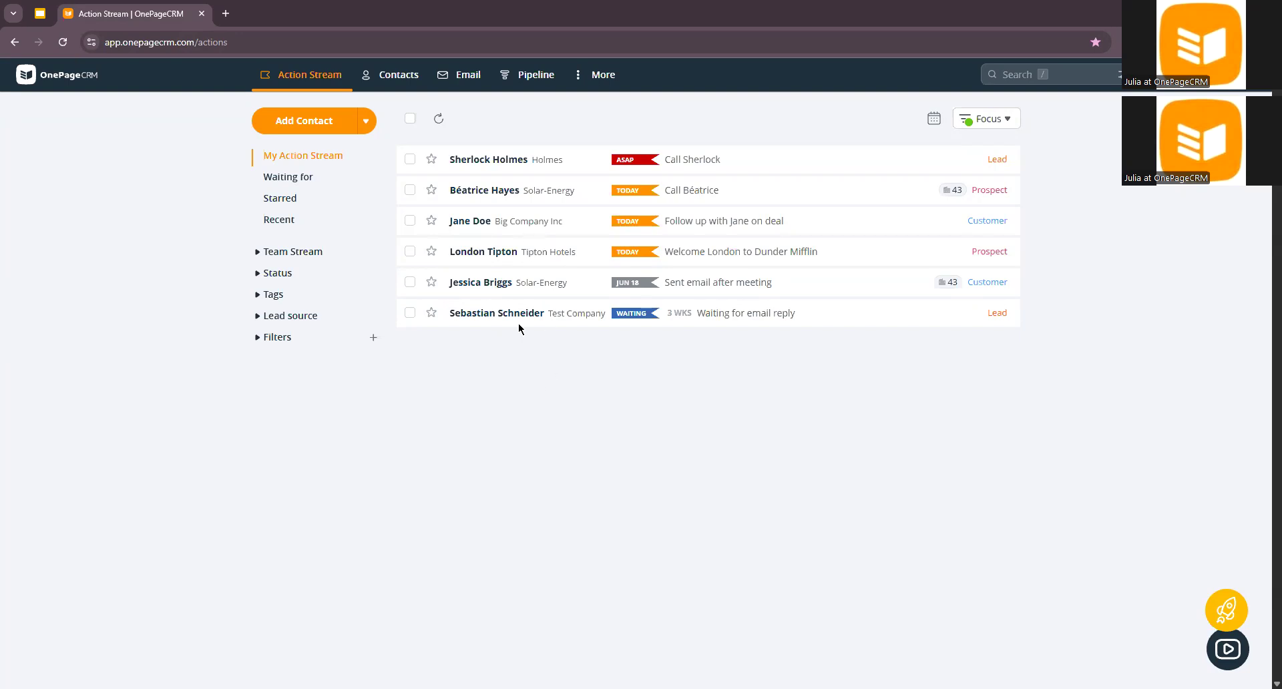
# Step: Log back in with the prefilled credentials and open the Big Company Inc contact from the action stream
pyautogui.click(470, 221)
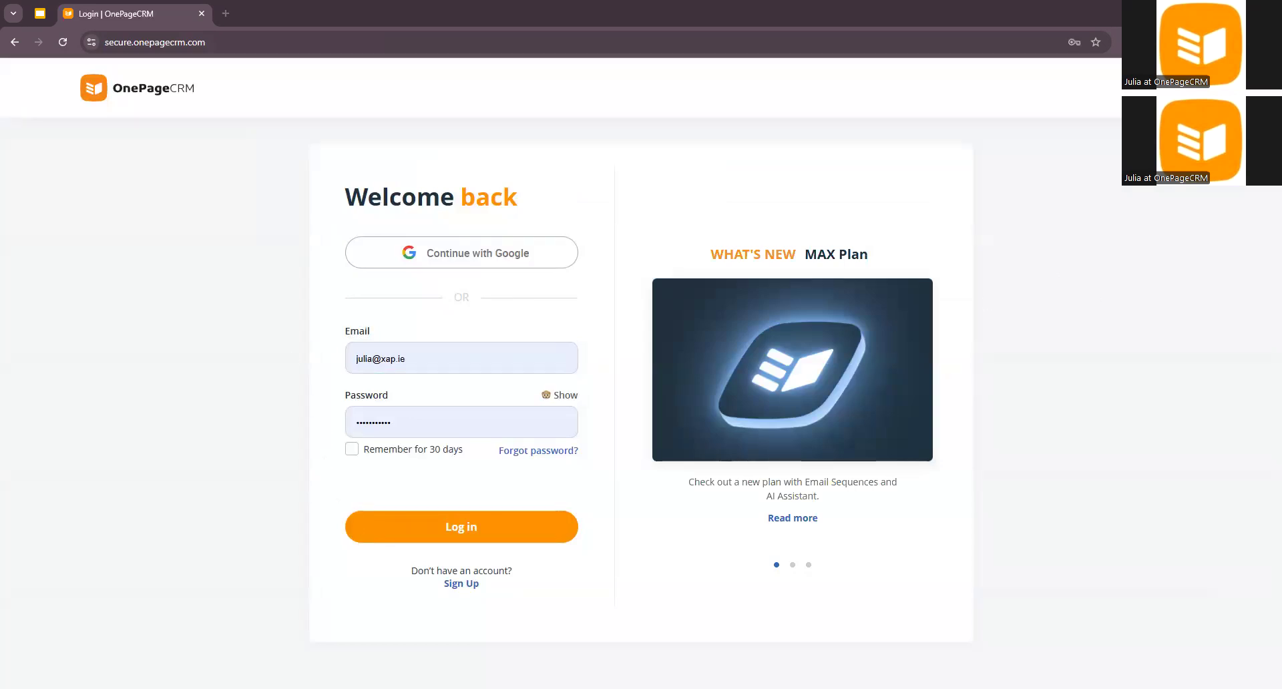
pyautogui.click(1131, 312)
pyautogui.click(461, 528)
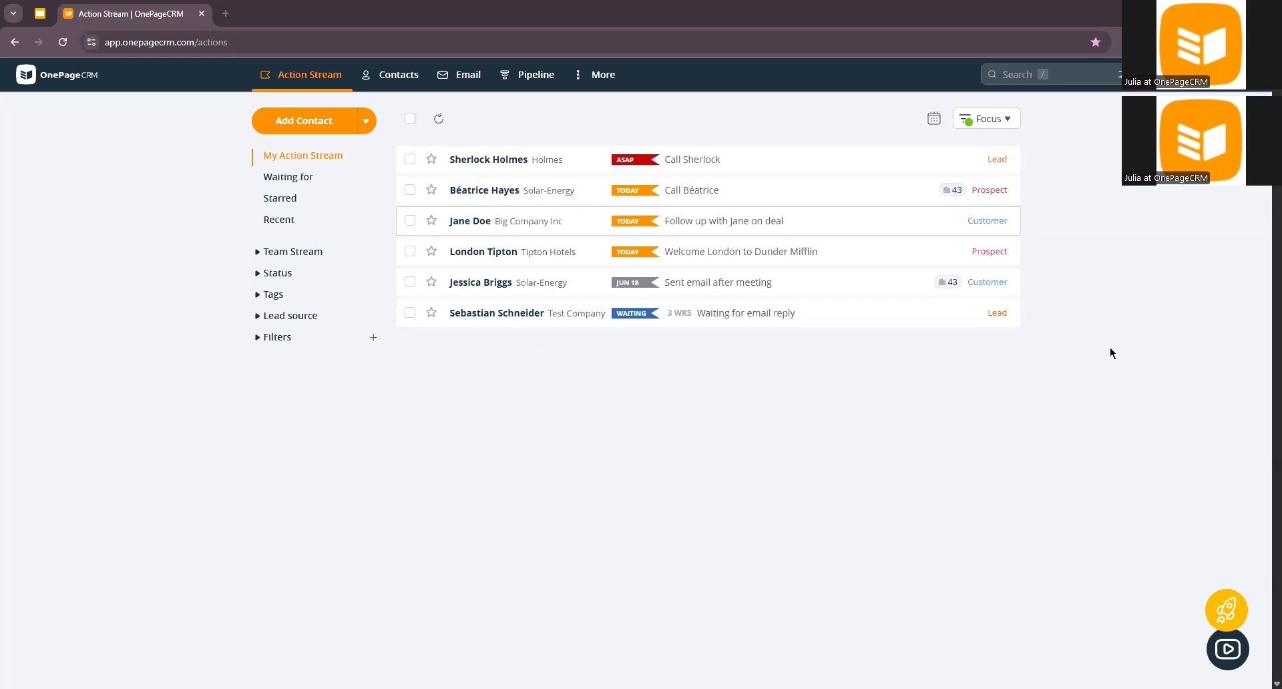
pyautogui.press('Return')
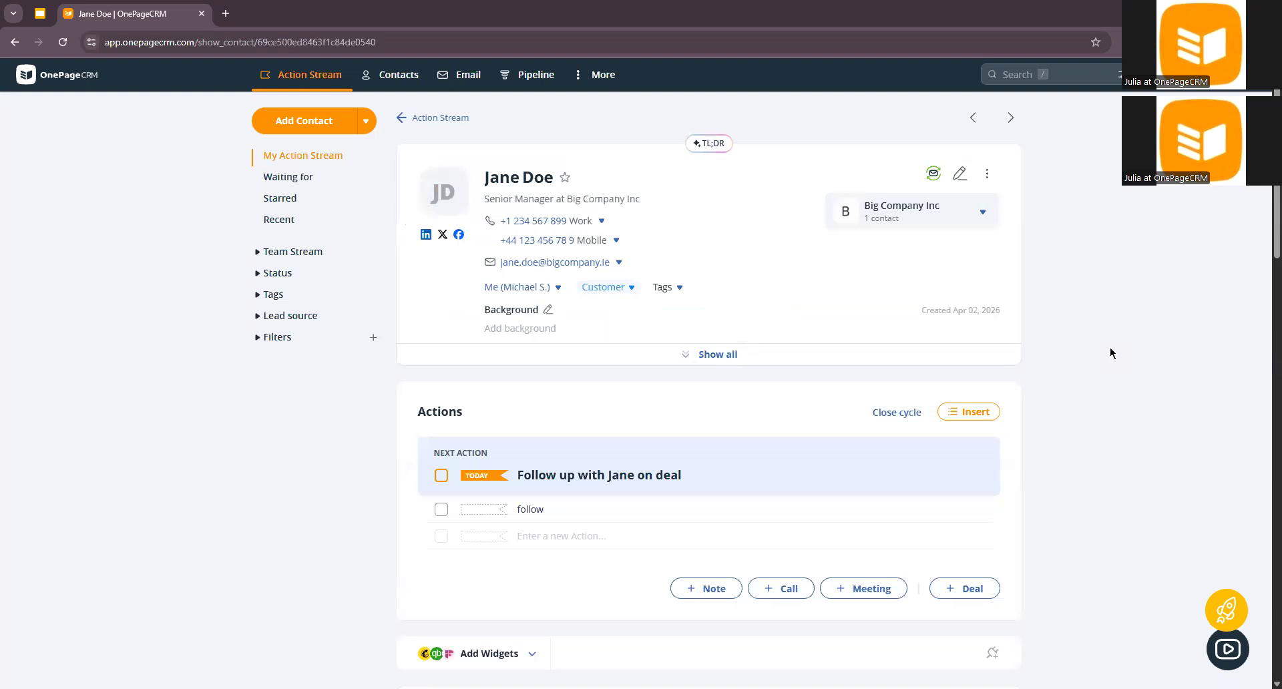
# Step: Schedule the suggested Follow-Up After Initial Call or Meeting email for the Big Company Inc contact by searching "follo" in the new action entry
pyautogui.scroll(-1, 1110, 353)
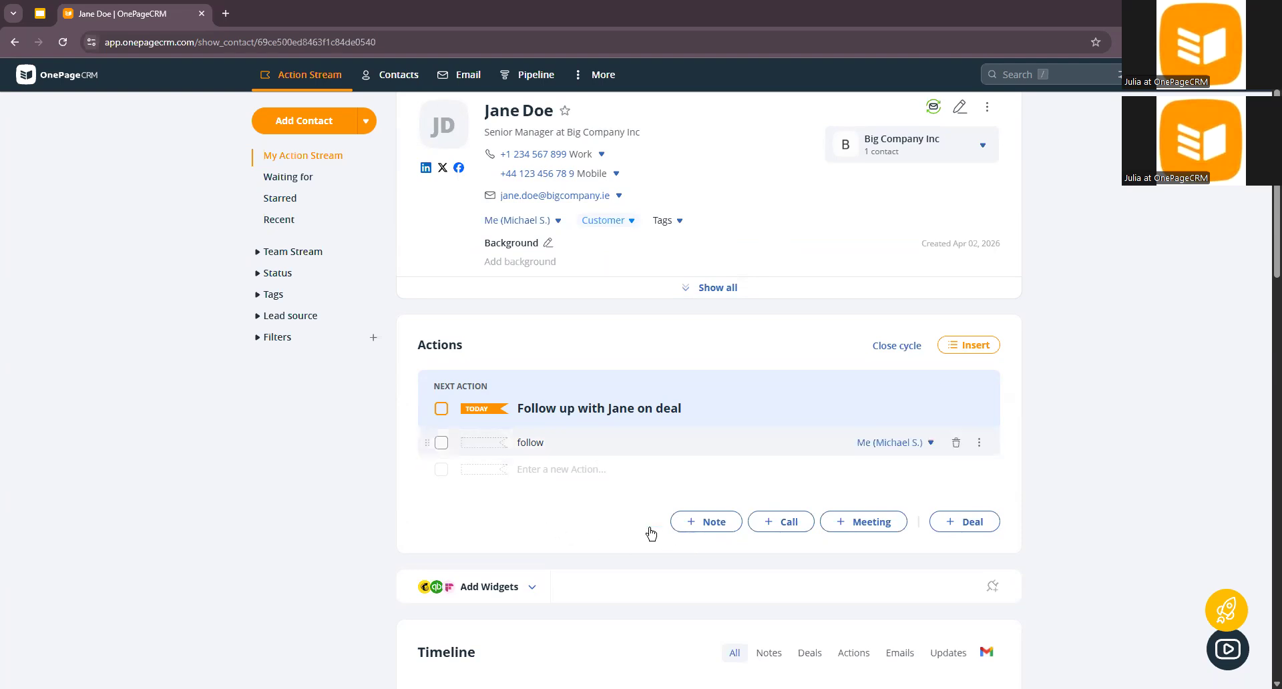
pyautogui.write('follo')
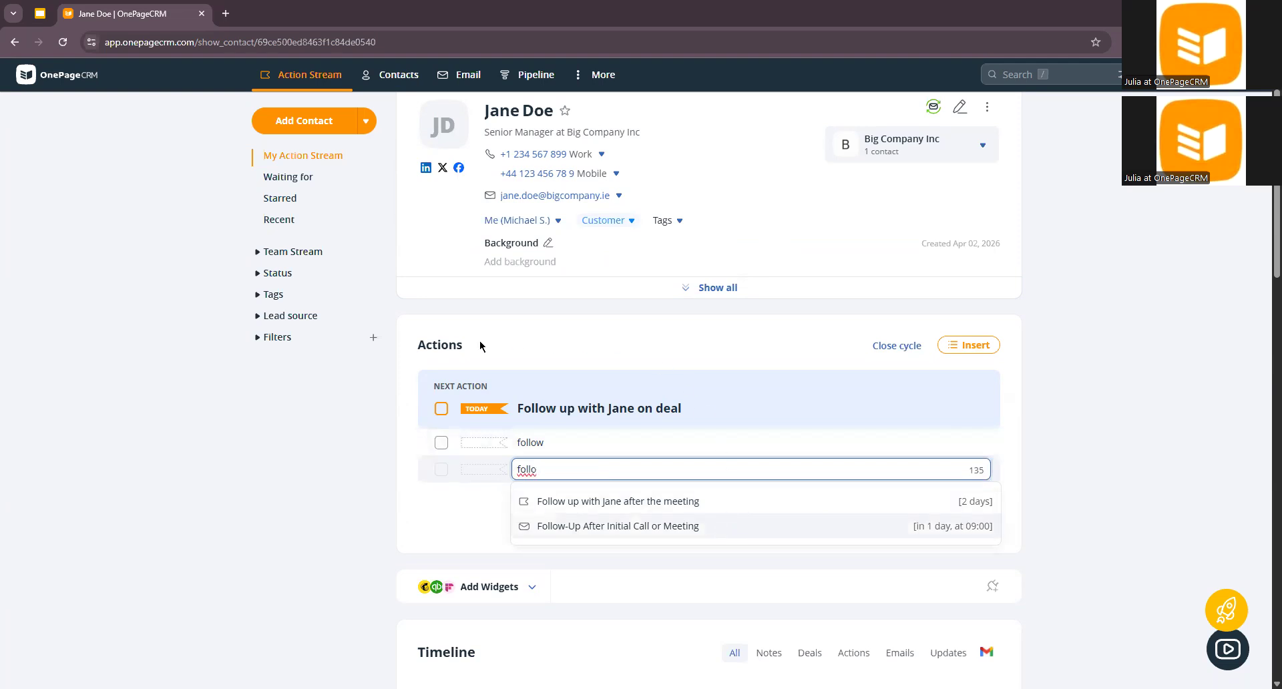
pyautogui.click(515, 422)
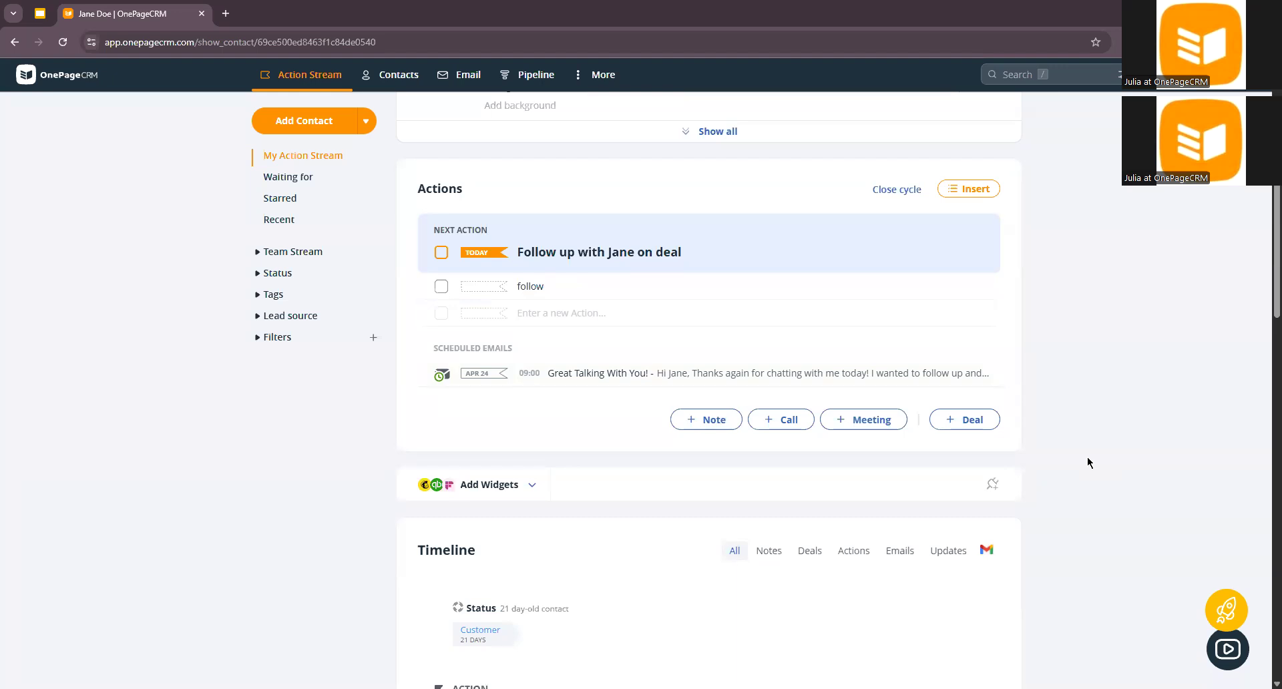
# Step: Create a new scheduled email among the insertable emails, based on the Proposal Follow-Up Email template
pyautogui.scroll(2, 1088, 460)
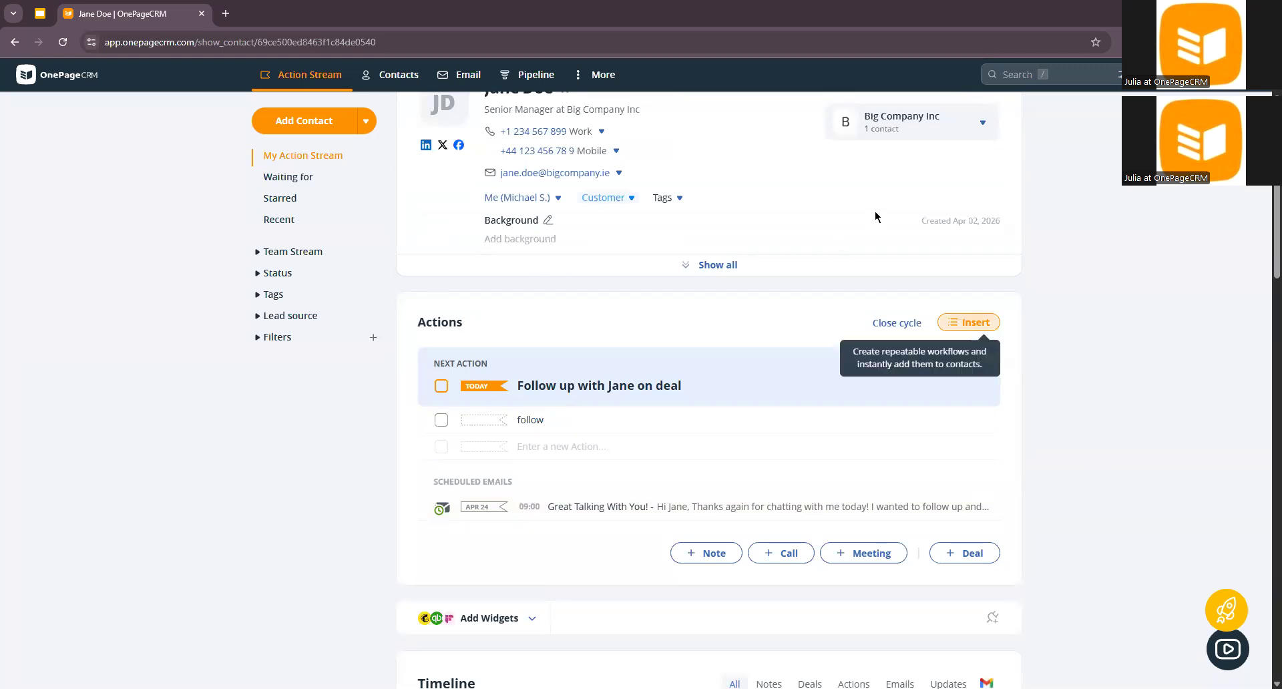
pyautogui.click(969, 323)
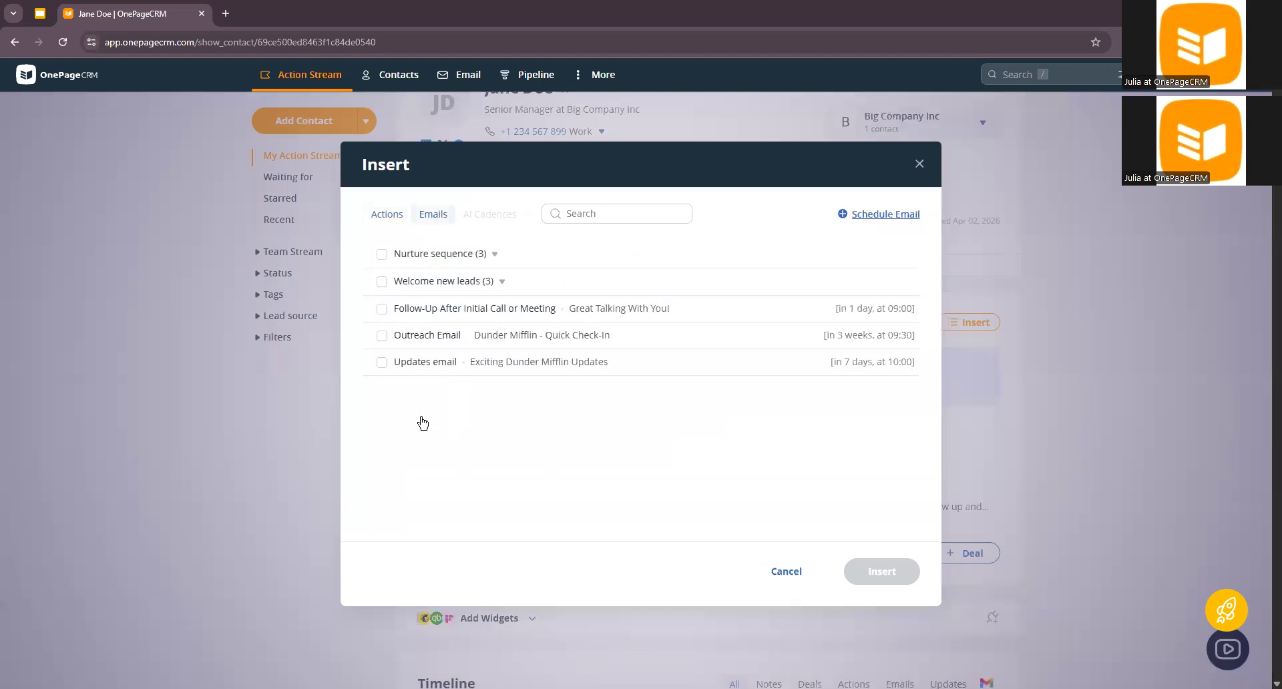
pyautogui.click(878, 214)
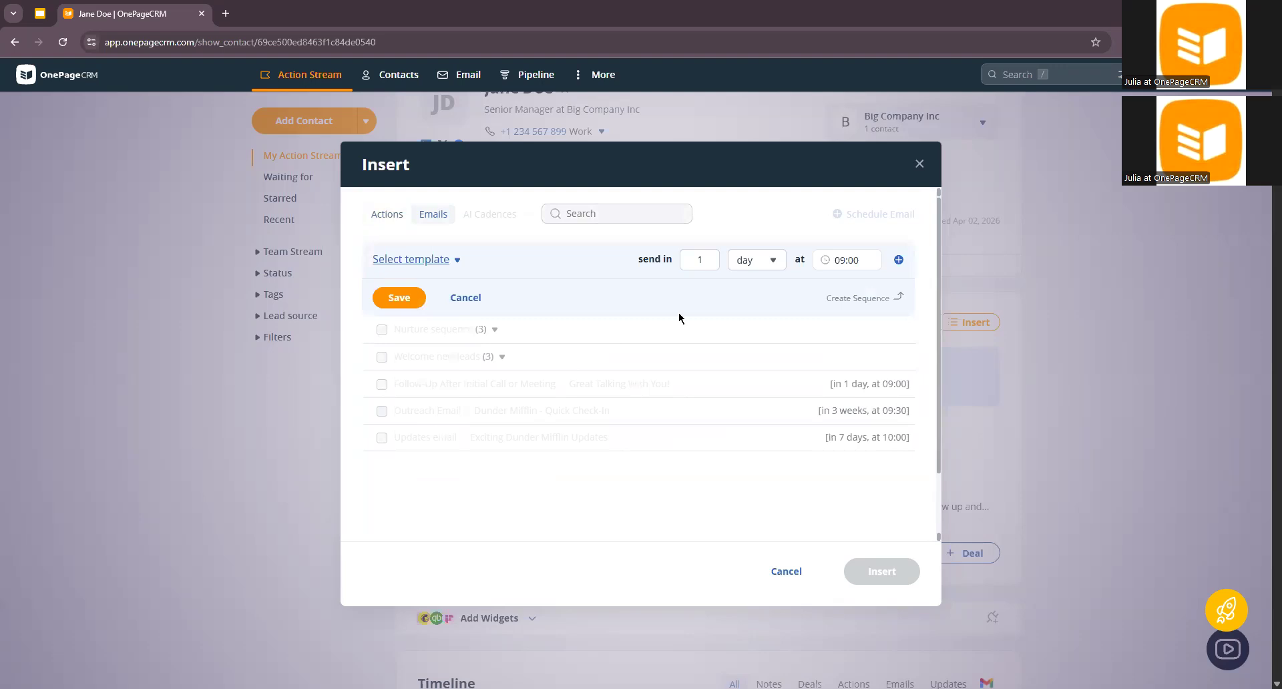
pyautogui.click(411, 259)
pyautogui.scroll(-1, 467, 401)
pyautogui.click(441, 418)
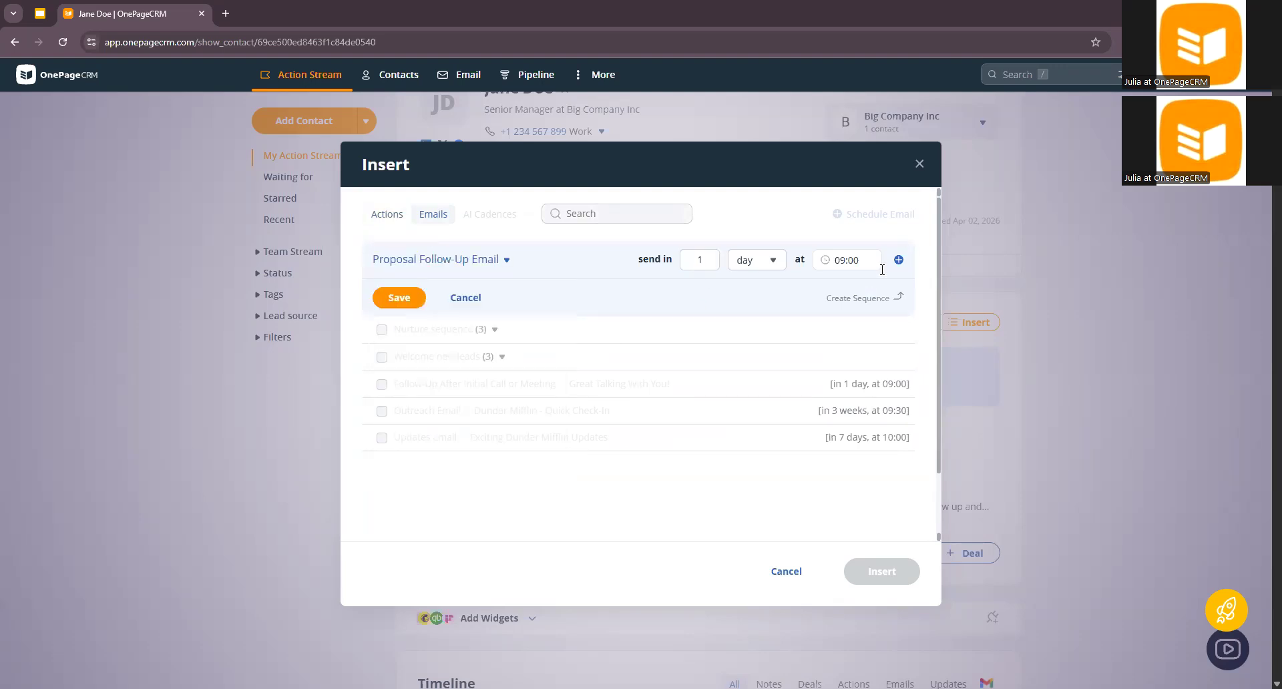
# Step: Set the Proposal Follow-Up Email to send in 2 days at 11:00
pyautogui.press('Tab')
pyautogui.write('2')
pyautogui.press('Tab')
pyautogui.press('Down')
pyautogui.press('Down')
pyautogui.press('Down')
pyautogui.press('Down')
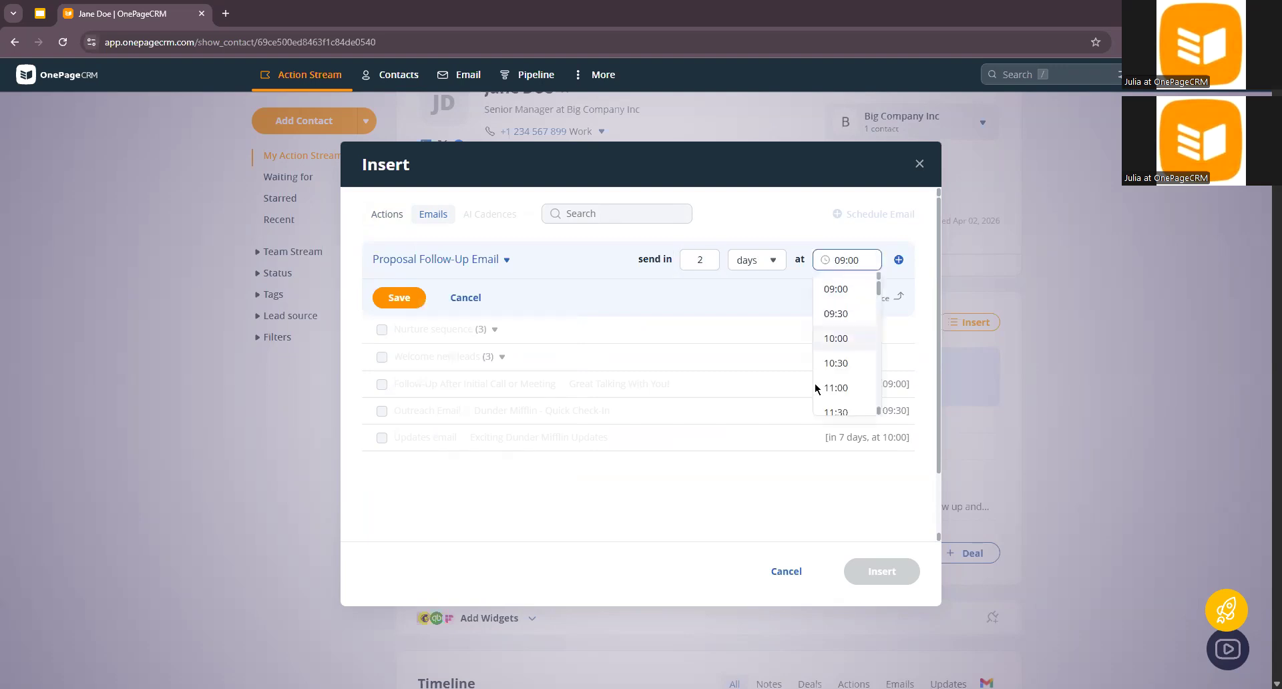
pyautogui.press('Return')
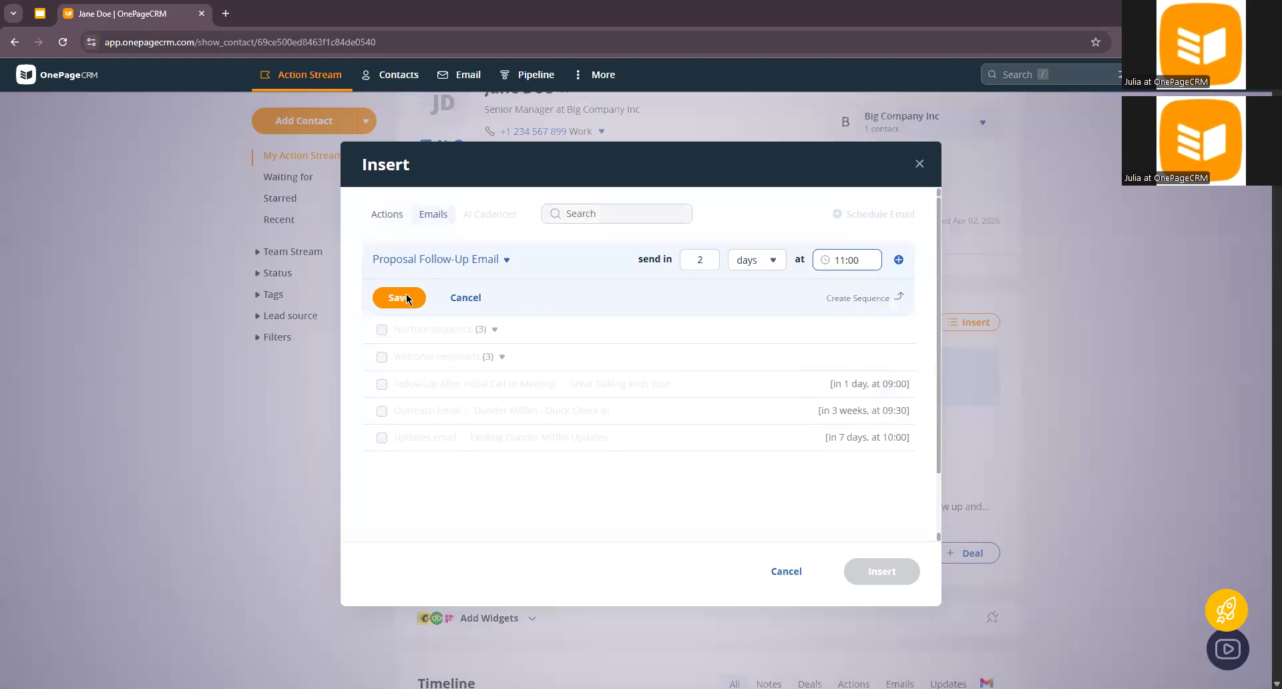
# Step: Save the Proposal Follow-Up Email schedule and insert it for the Big Company Inc contact
pyautogui.click(406, 298)
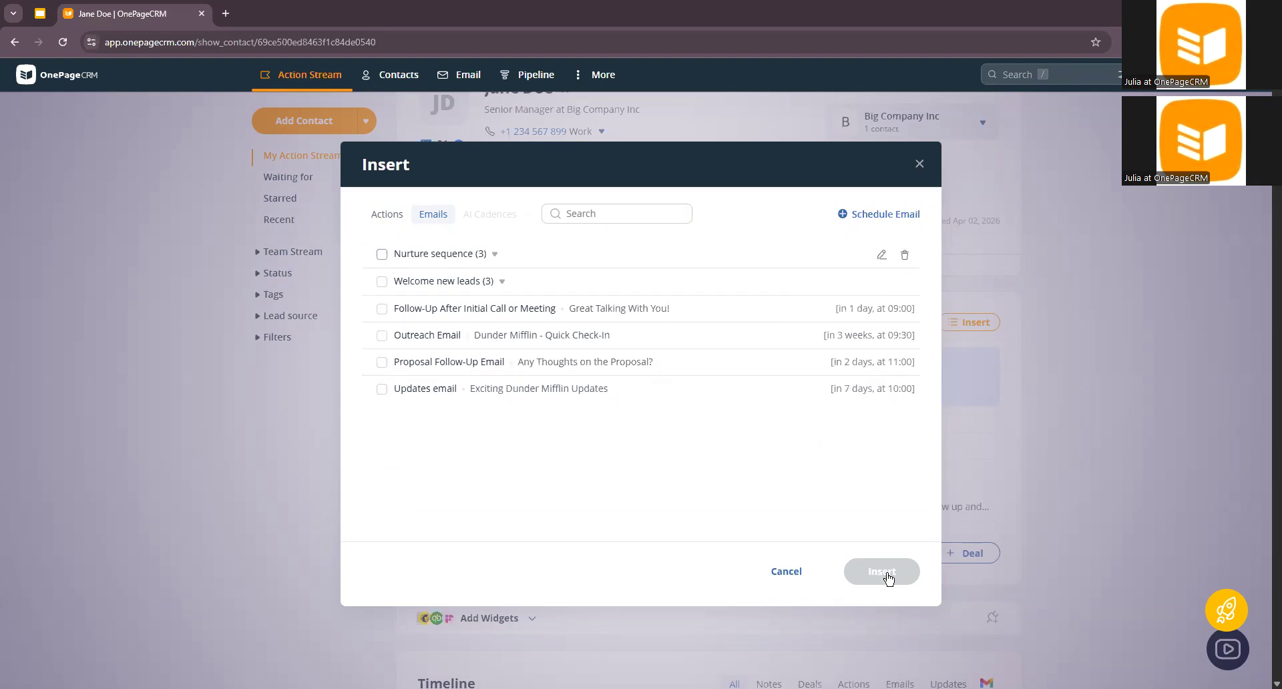
pyautogui.click(634, 362)
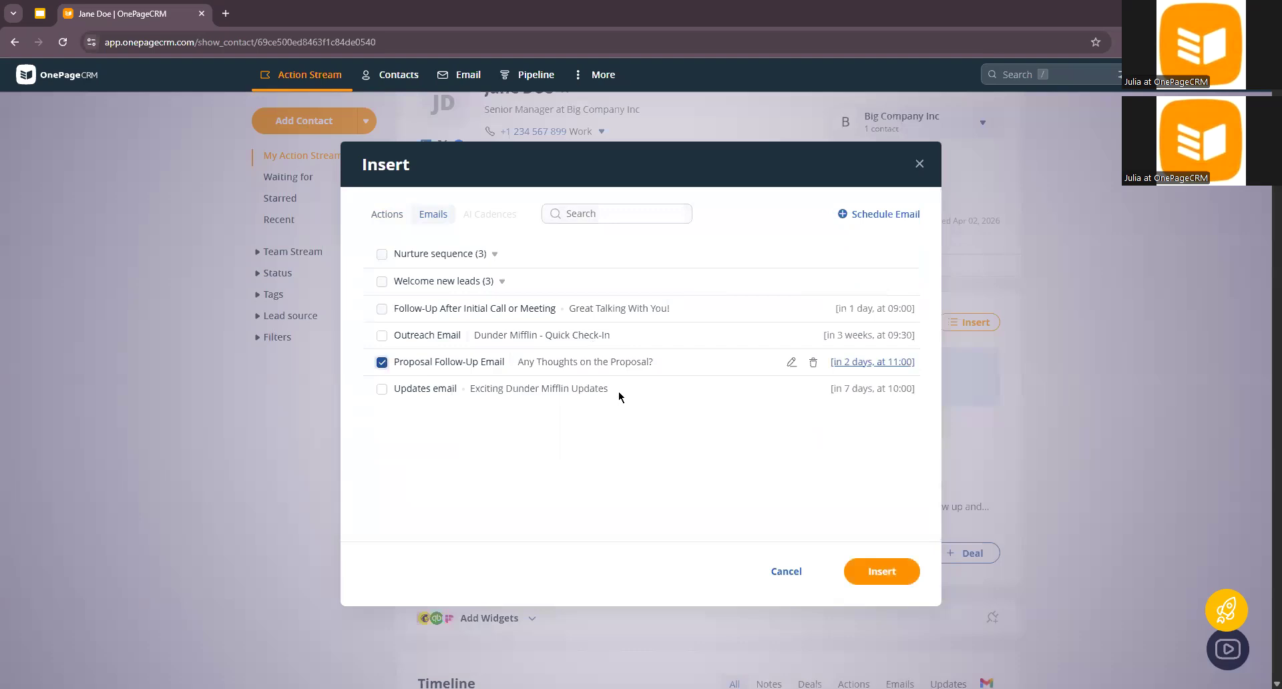
pyautogui.click(881, 571)
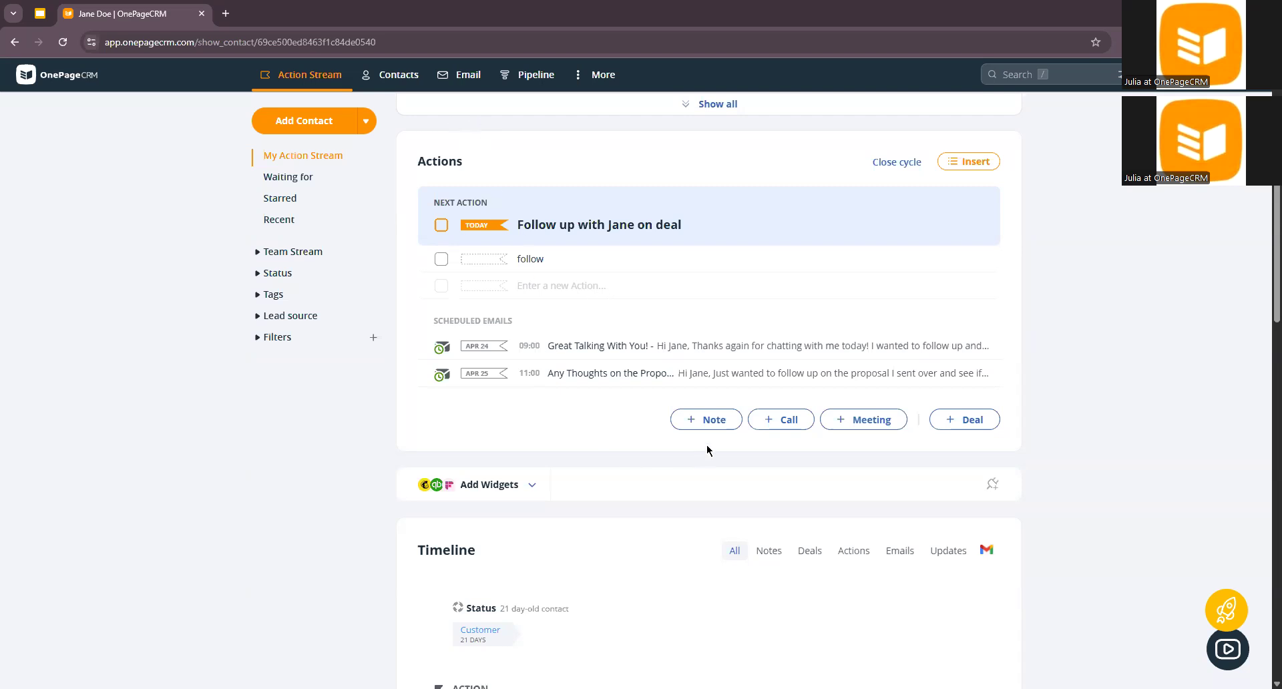
# Step: Return to the action stream and open the Tipton Hotels contact
pyautogui.scroll(4, 505, 260)
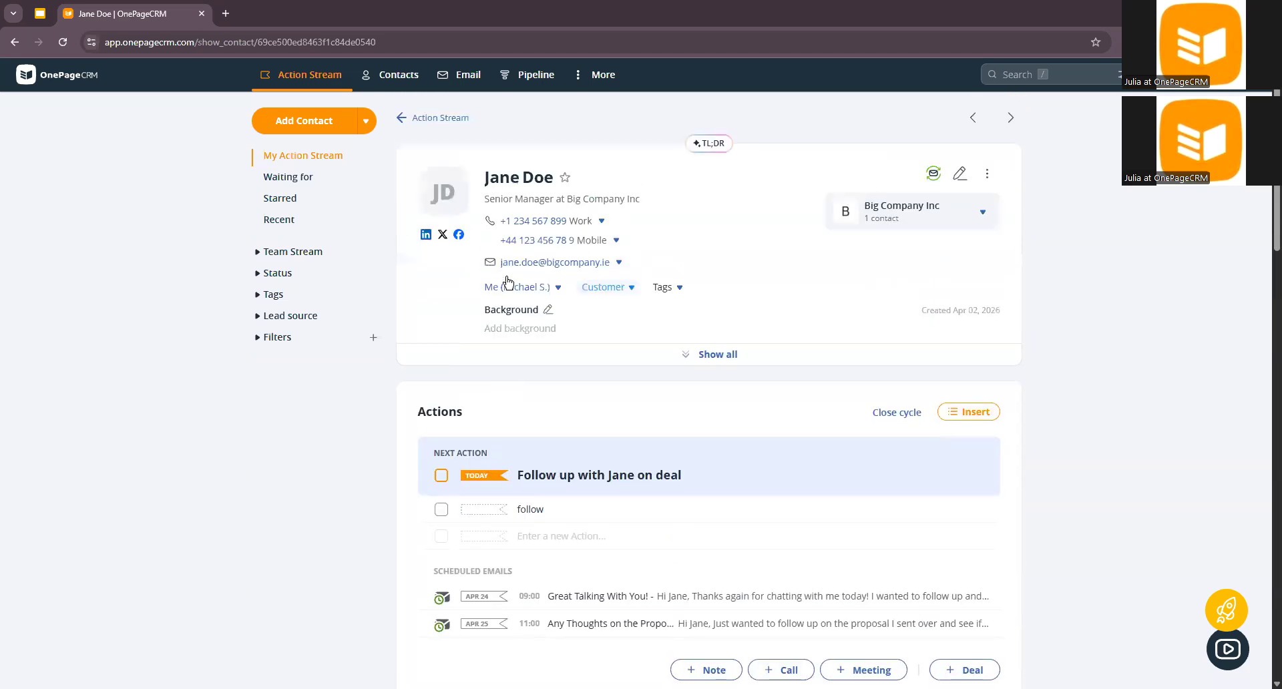
pyautogui.click(1185, 401)
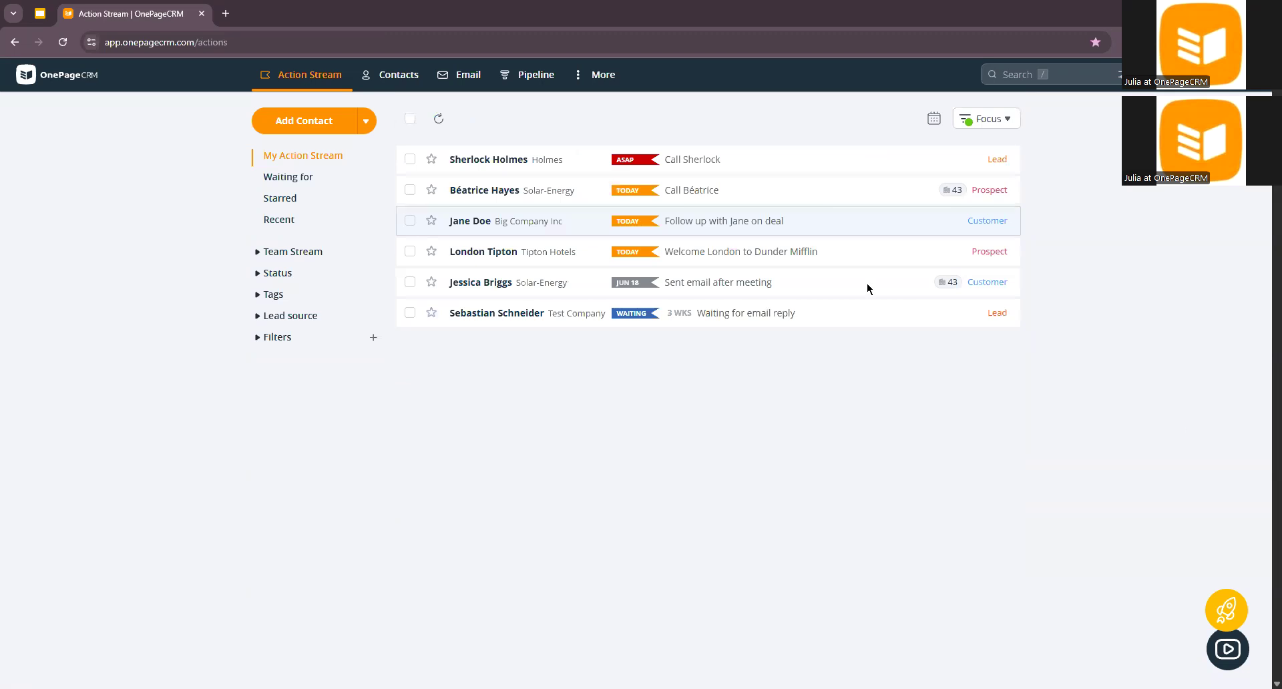
pyautogui.press('Return')
# Step: Schedule the Nurture sequence for the Tipton Hotels contact by searching "nurt" in the new action entry
pyautogui.click(626, 483)
pyautogui.write('nurt')
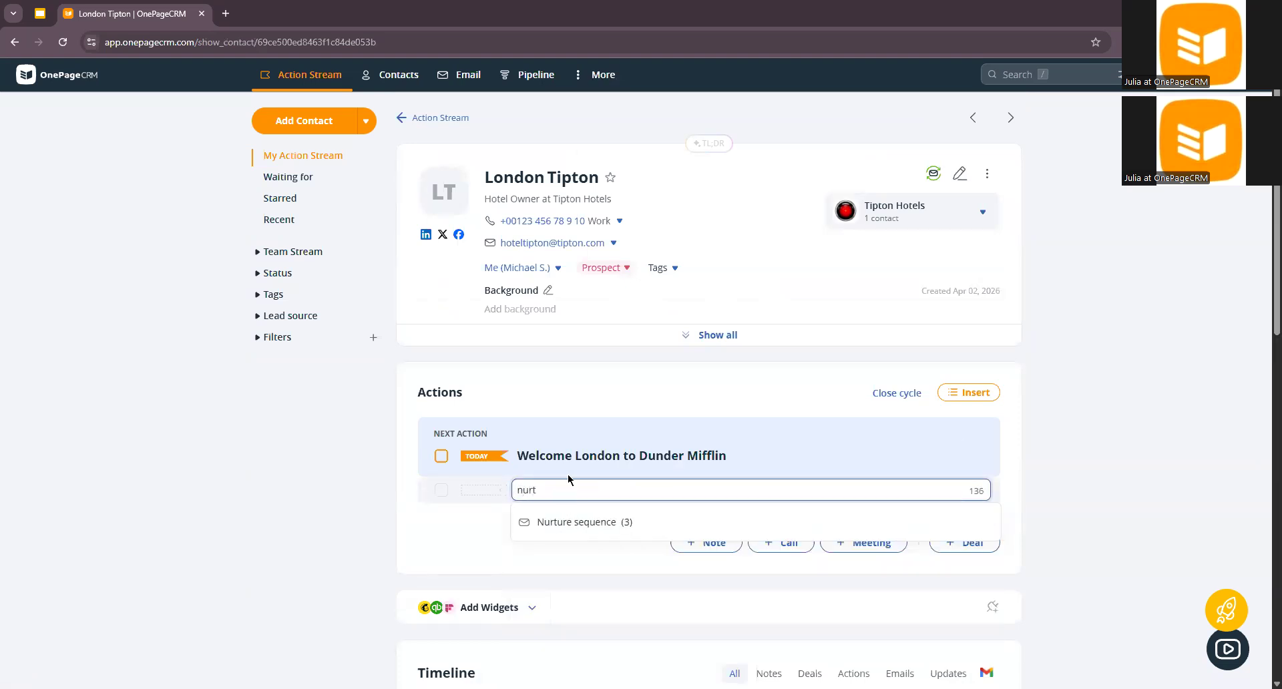
pyautogui.click(556, 425)
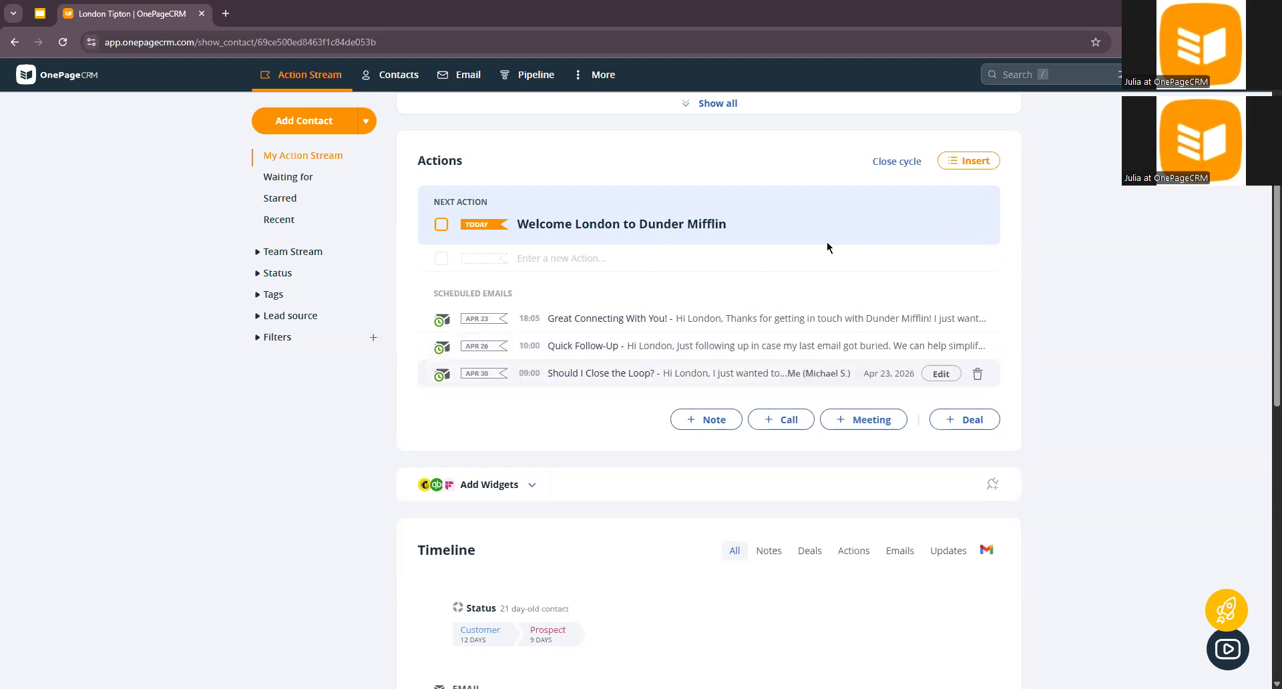
# Step: Start another scheduled email among the insertable emails, using the Follow-Up call - no answer 1 template
pyautogui.scroll(1, 873, 219)
pyautogui.click(968, 227)
pyautogui.click(434, 214)
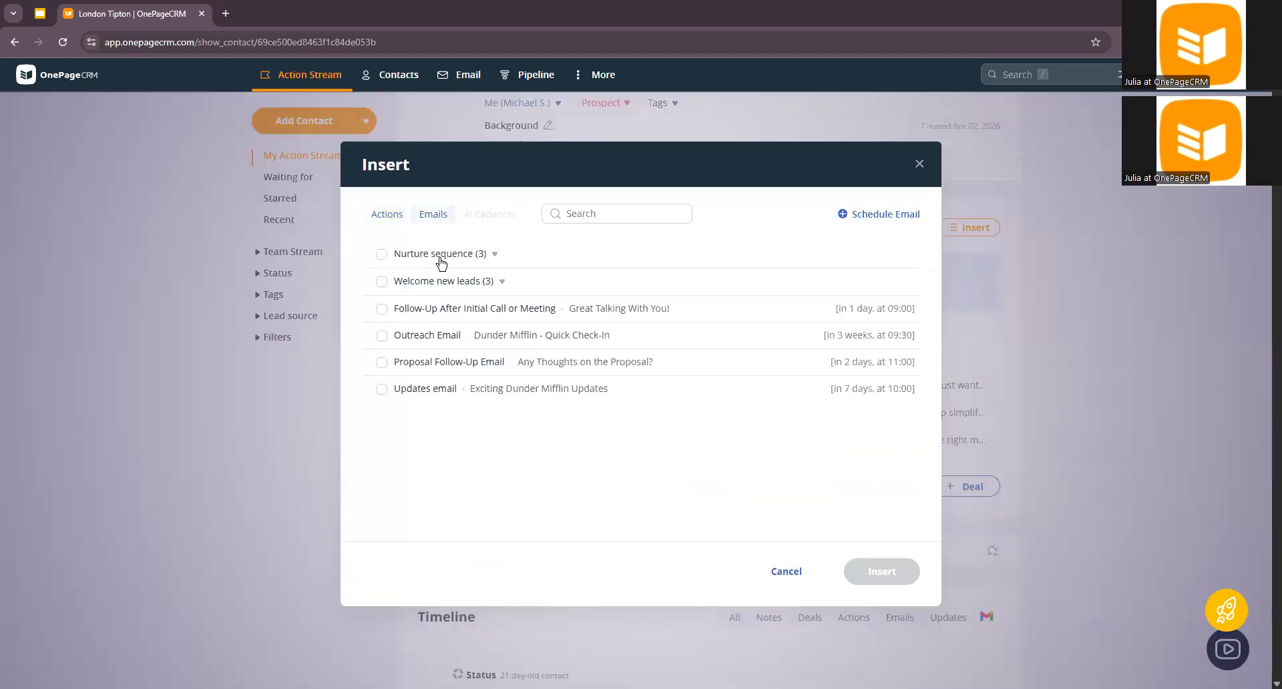
pyautogui.click(886, 214)
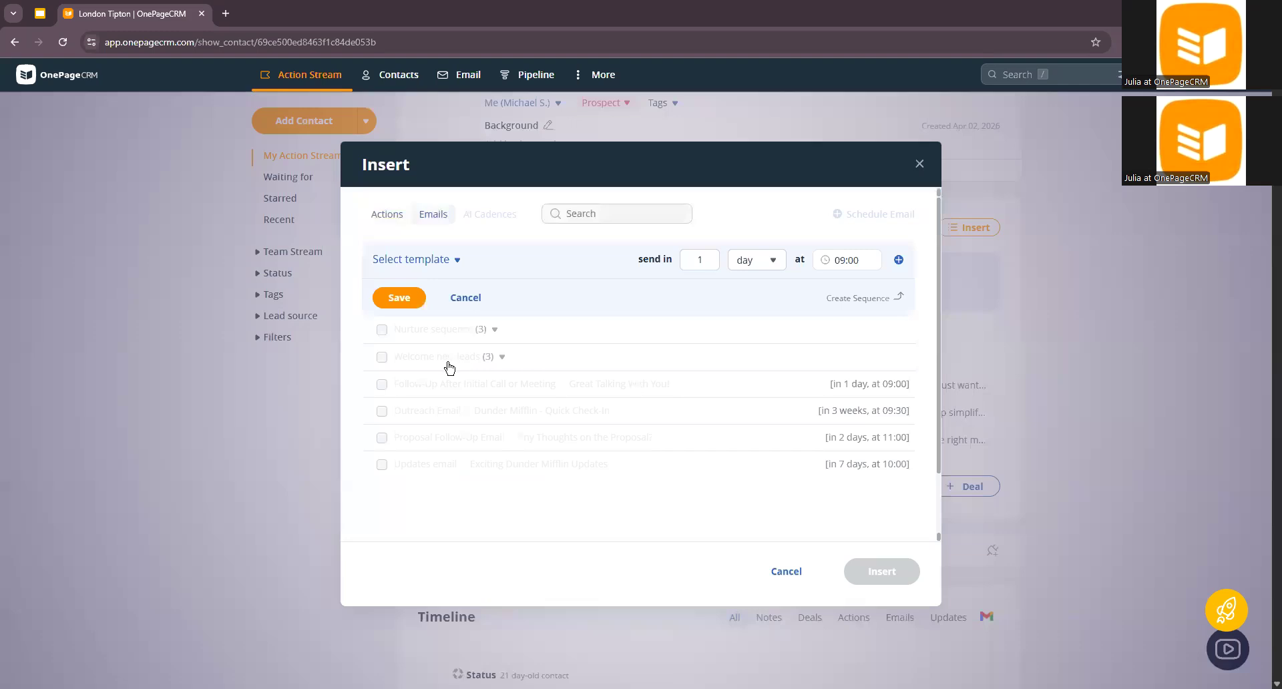
pyautogui.click(416, 260)
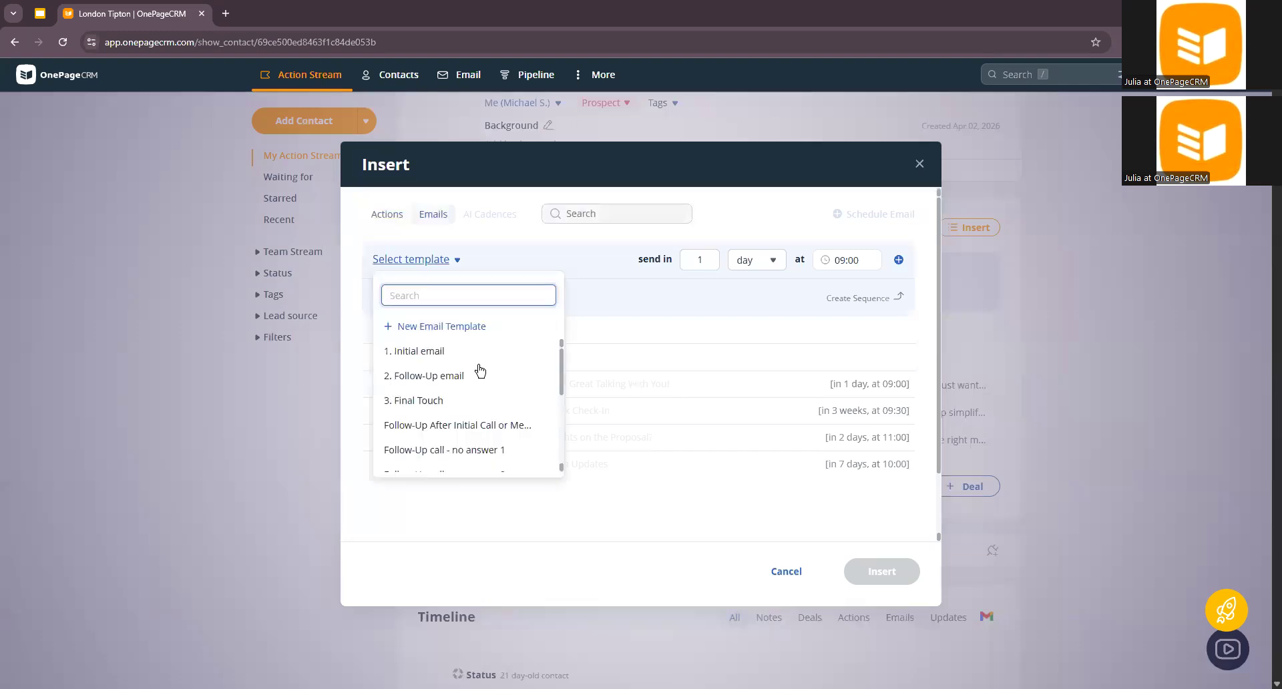
pyautogui.scroll(-3, 528, 374)
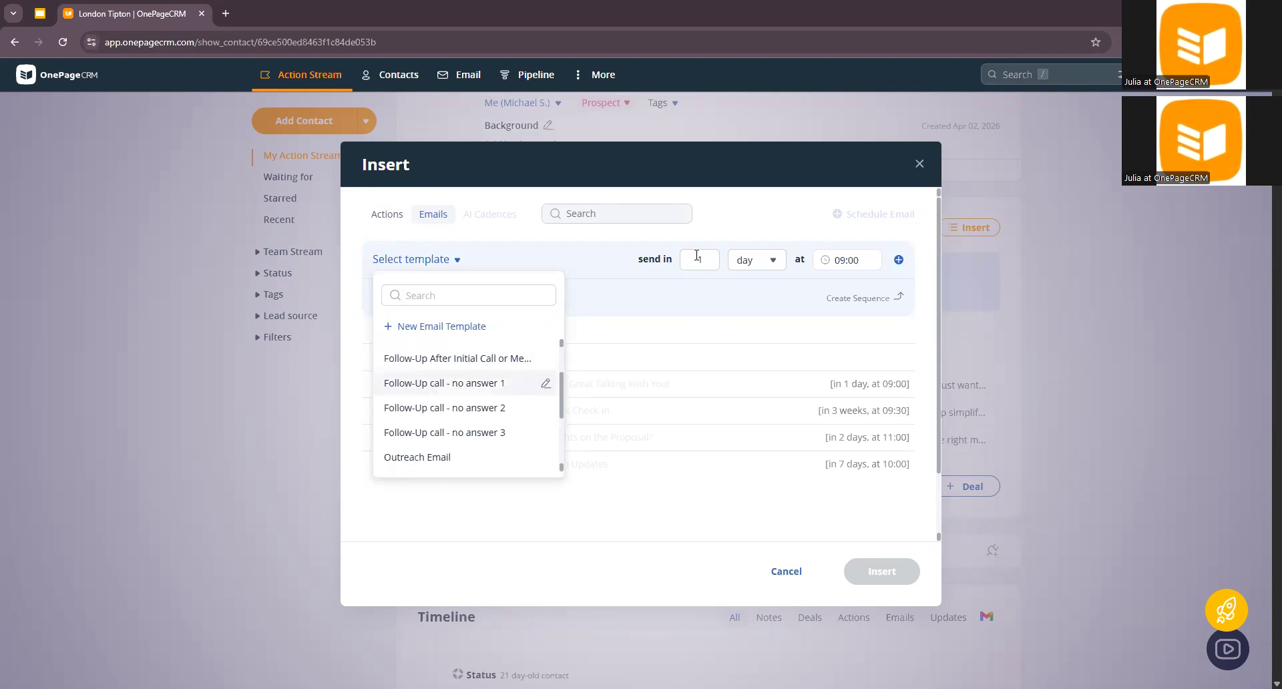
pyautogui.click(444, 382)
# Step: Set the Follow-Up call - no answer 1 email to send in 0 days at 09:00
pyautogui.click(701, 262)
pyautogui.write('0')
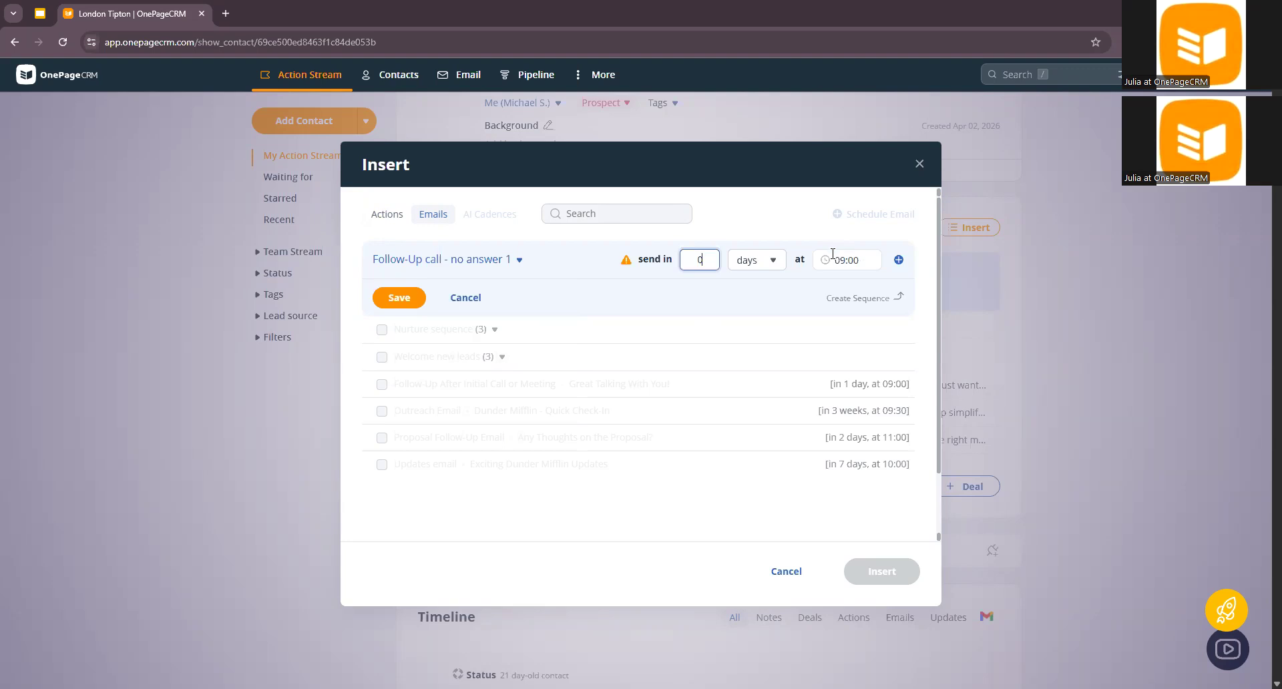
pyautogui.click(833, 263)
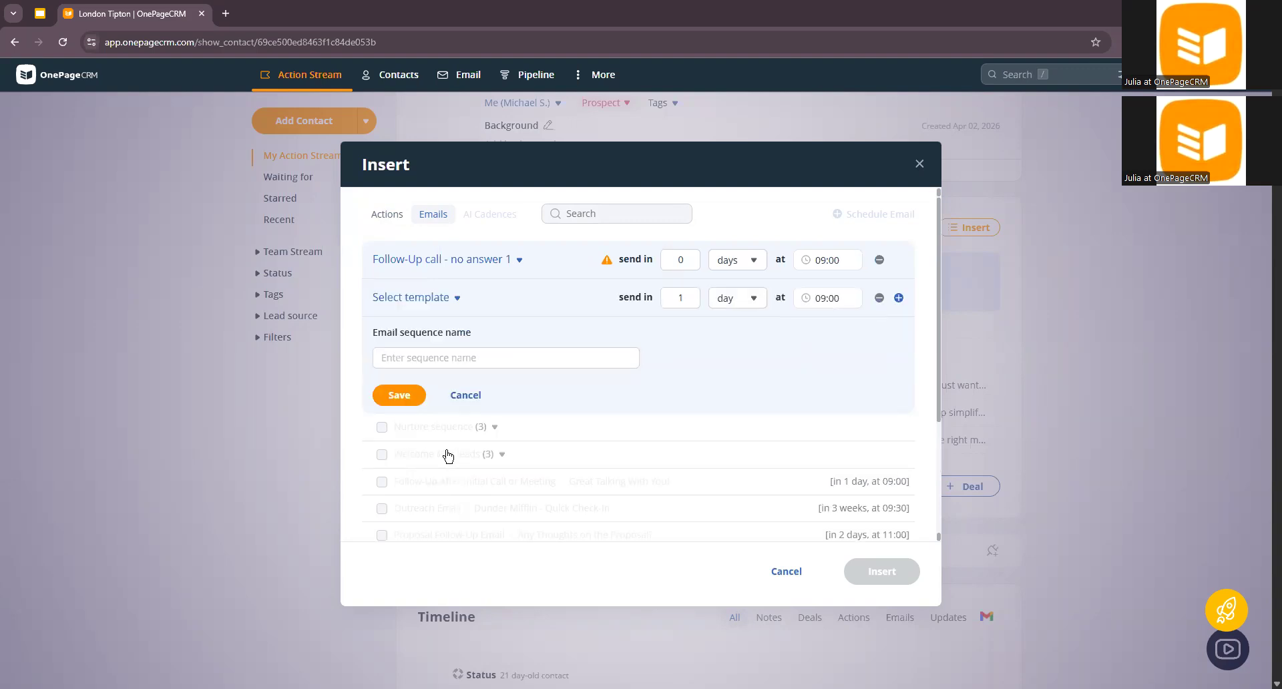
# Step: Add Follow-Up call - no answer 2 as the second email of the sequence, sending in 2 days at 11:00
pyautogui.scroll(-1, 467, 434)
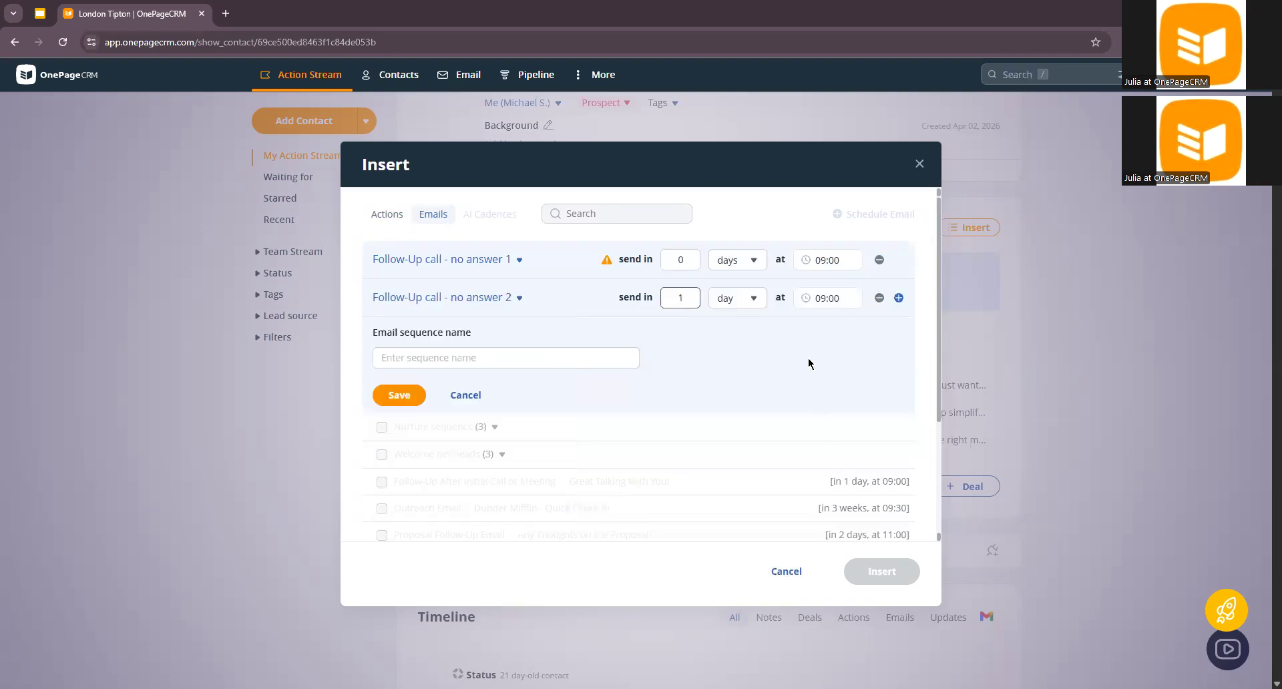
pyautogui.press('Up')
pyautogui.press('Tab')
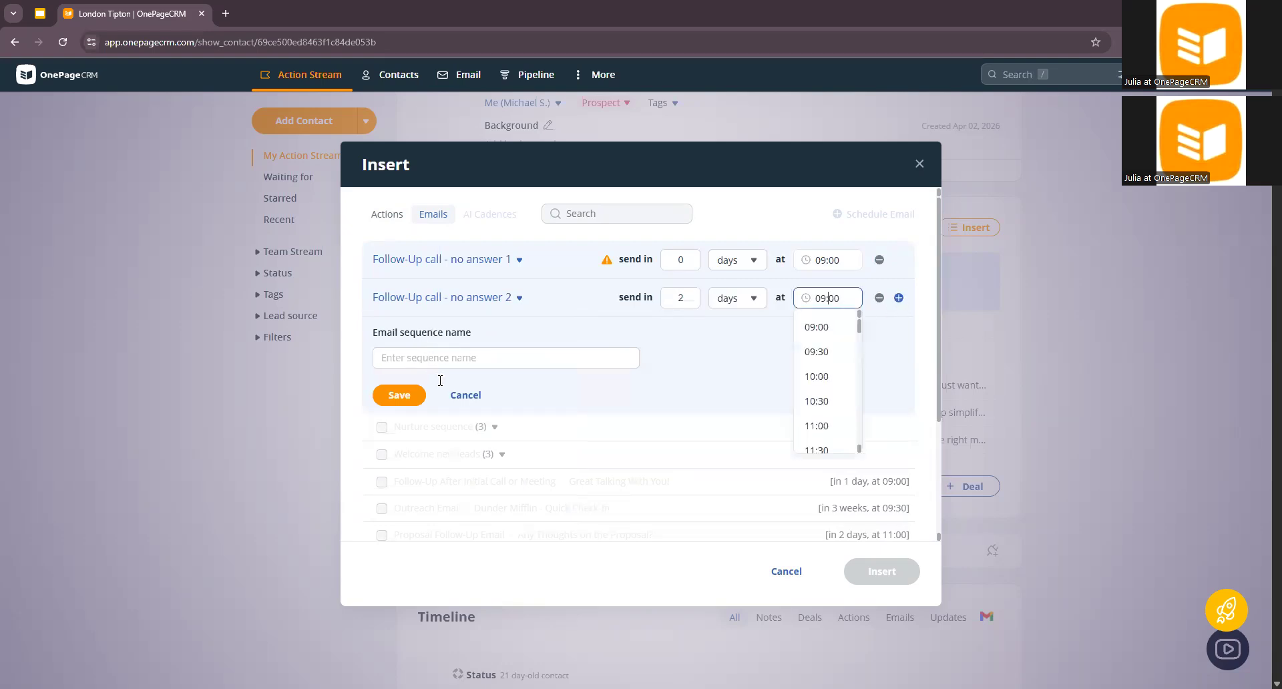
pyautogui.press('Down')
pyautogui.press('Down')
pyautogui.press('Down')
pyautogui.press('Down')
pyautogui.press('Return')
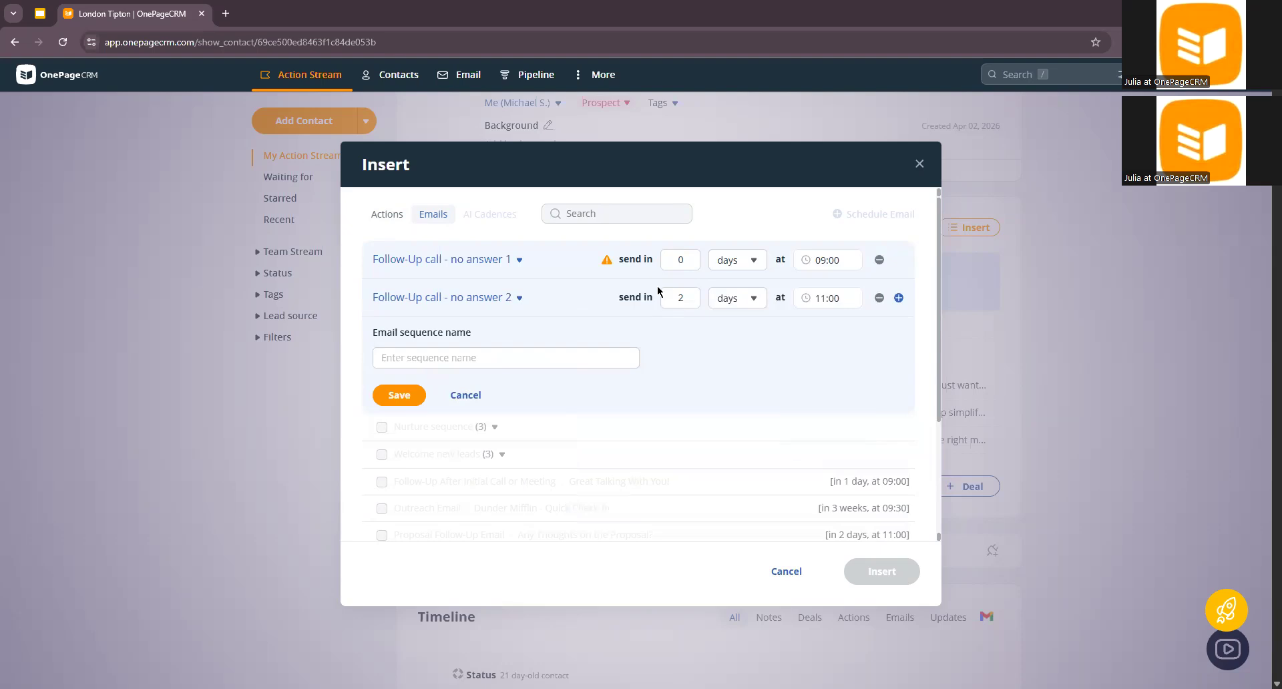
# Step: Add Follow-Up call - no answer 3 as the third email of the sequence, sending in 5 days at 10:00
pyautogui.click(899, 298)
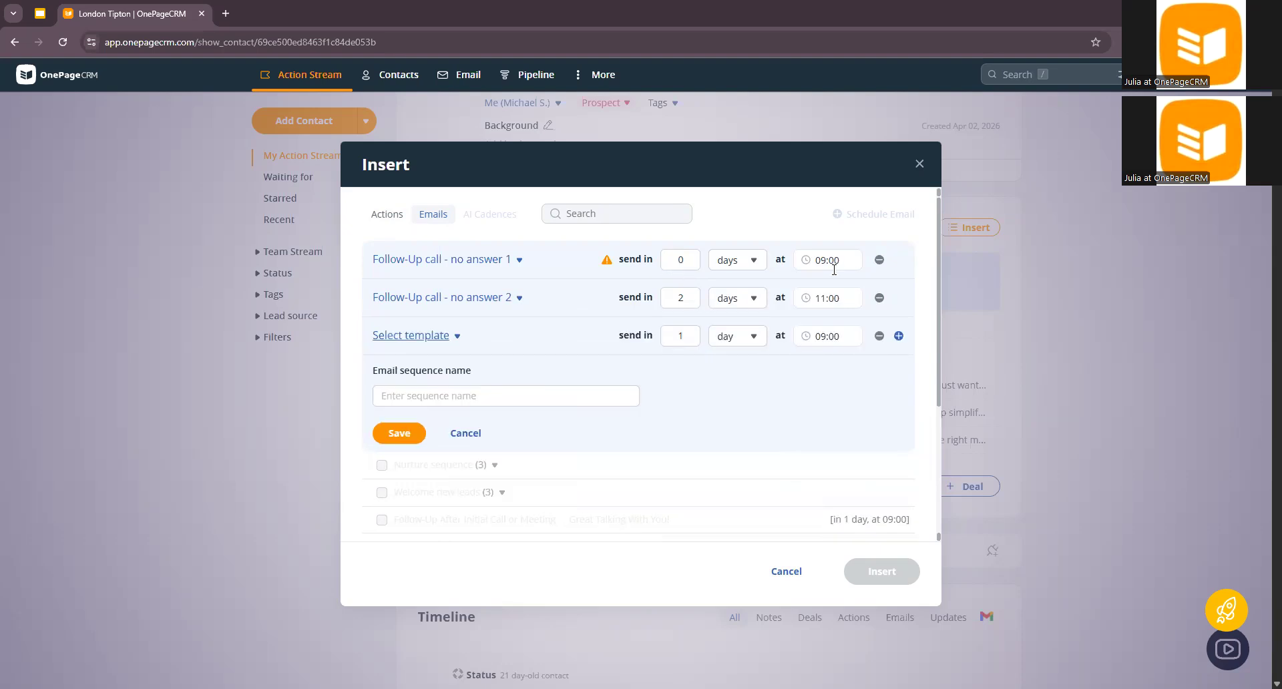
pyautogui.click(418, 336)
pyautogui.scroll(-1, 434, 342)
pyautogui.scroll(-2, 454, 408)
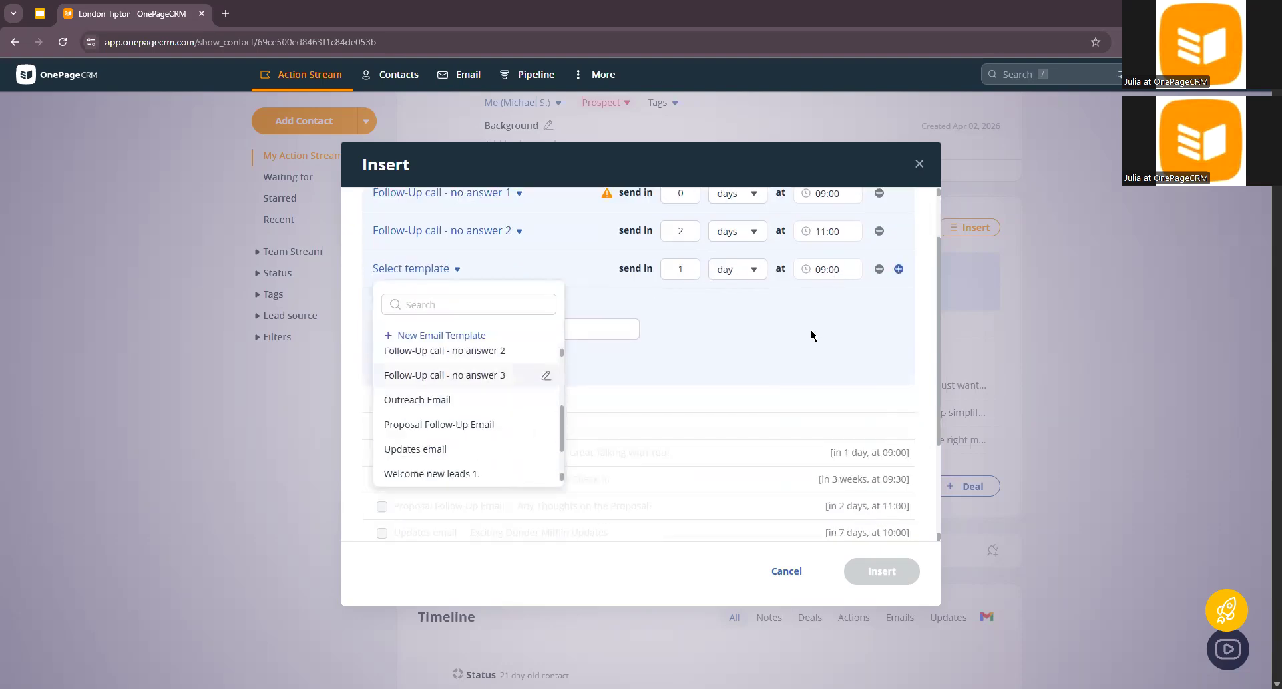
pyautogui.press('Return')
pyautogui.press('Tab')
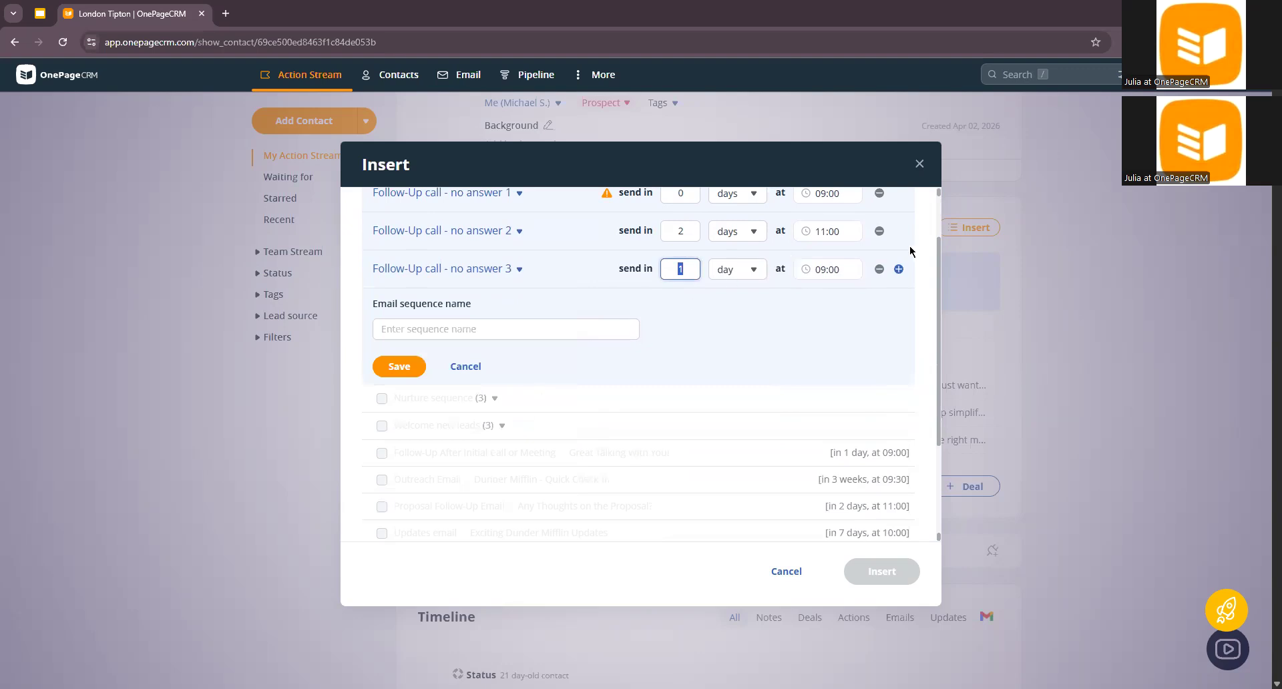
pyautogui.write('5')
pyautogui.click(829, 270)
pyautogui.click(817, 347)
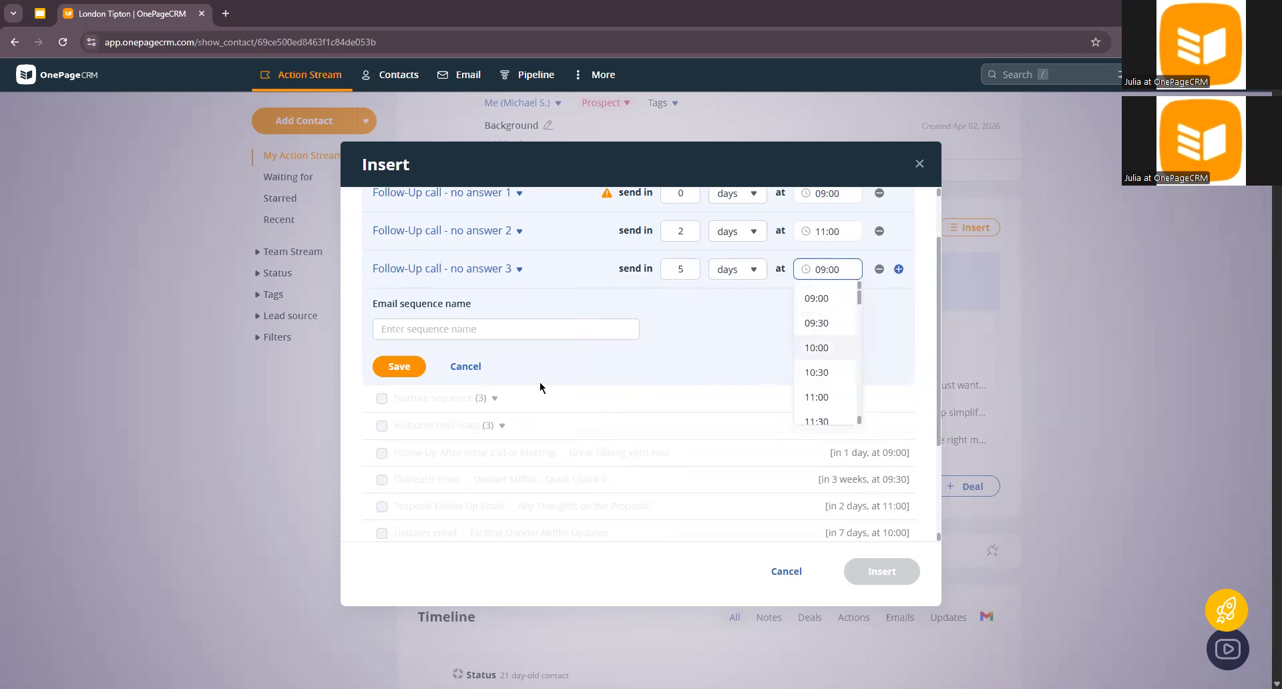
# Step: Name the email sequence "Follow up - No answer" and save it
pyautogui.scroll(1, 543, 385)
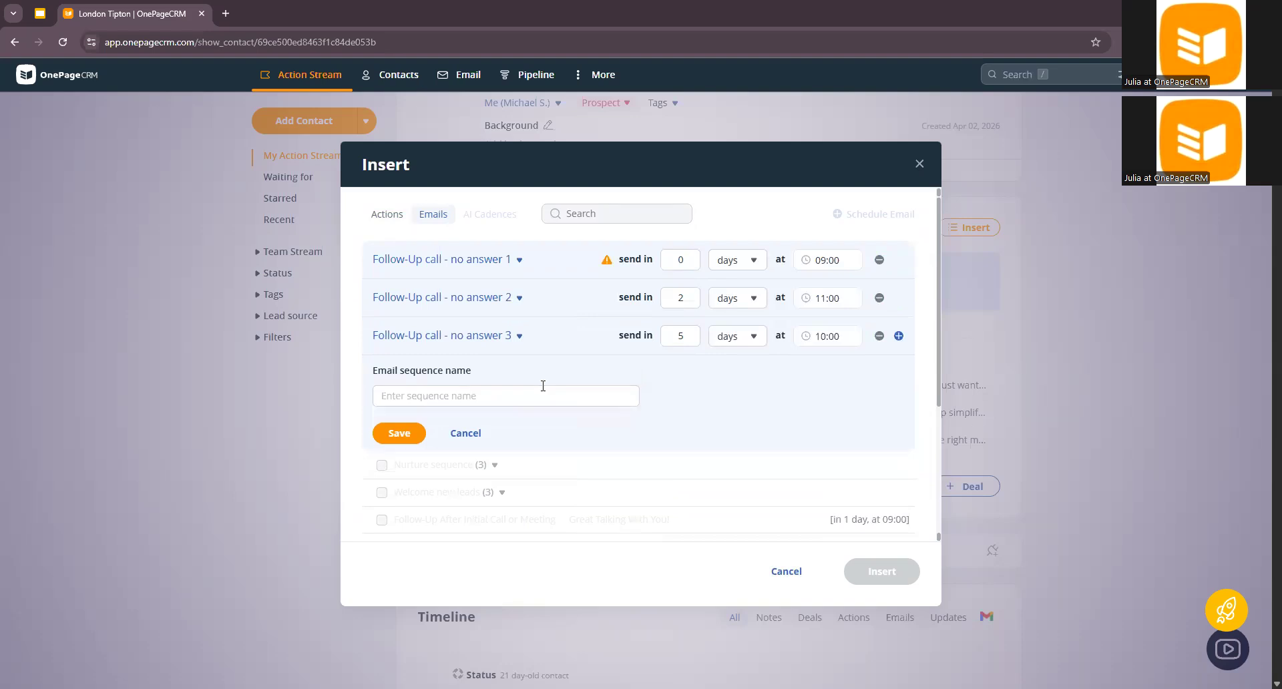
pyautogui.click(543, 387)
pyautogui.write('Foll')
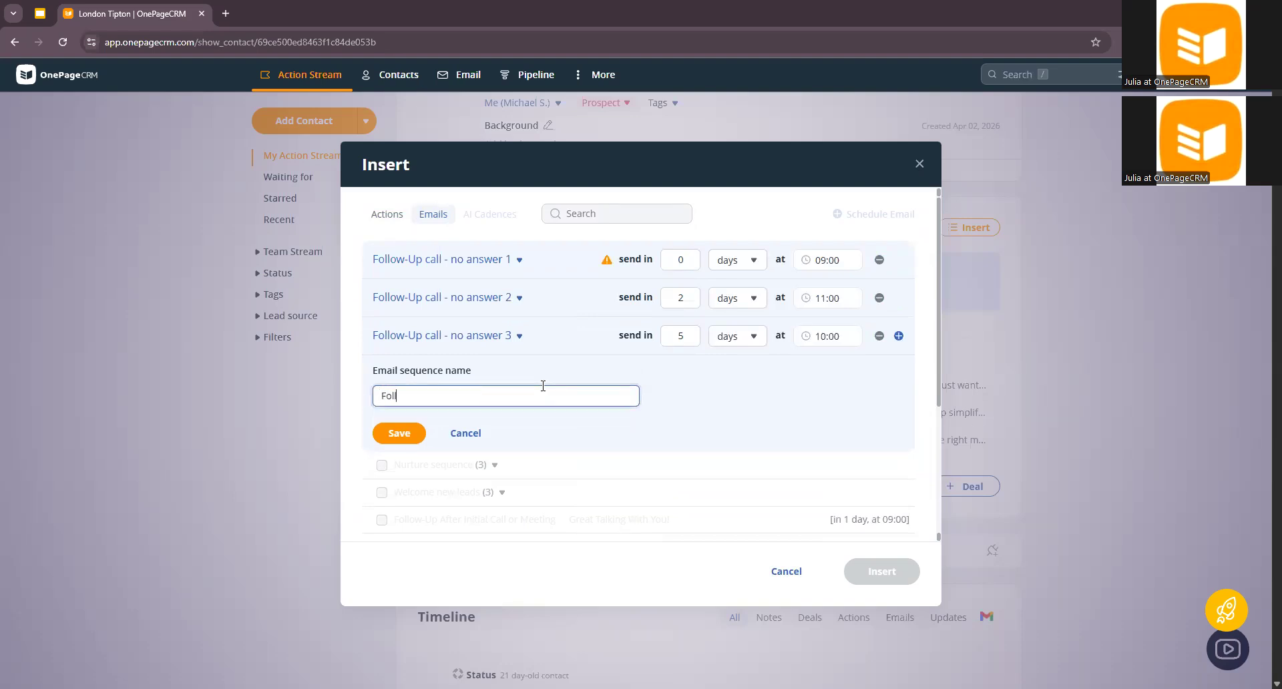
pyautogui.write('ow up - No n')
pyautogui.press('BackSpace')
pyautogui.write('answer')
pyautogui.press('Return')
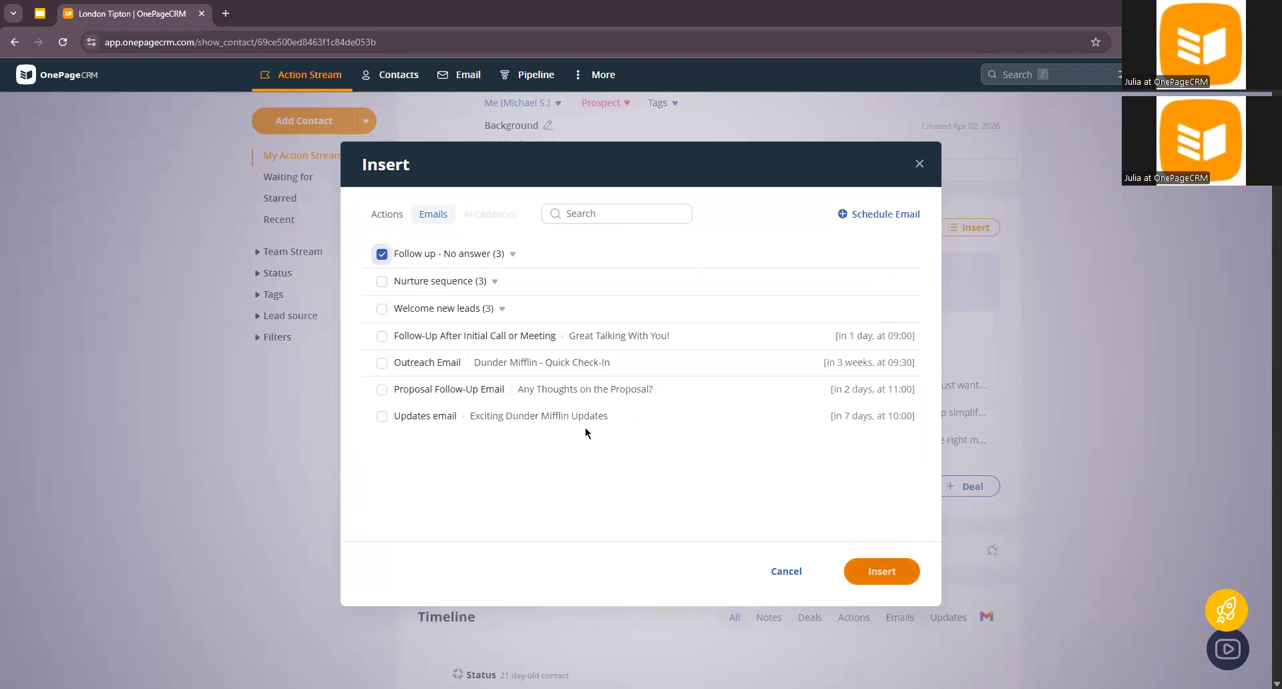
# Step: Insert the Follow up - No answer email sequence into the Tipton Hotels contact's scheduled emails
pyautogui.click(882, 572)
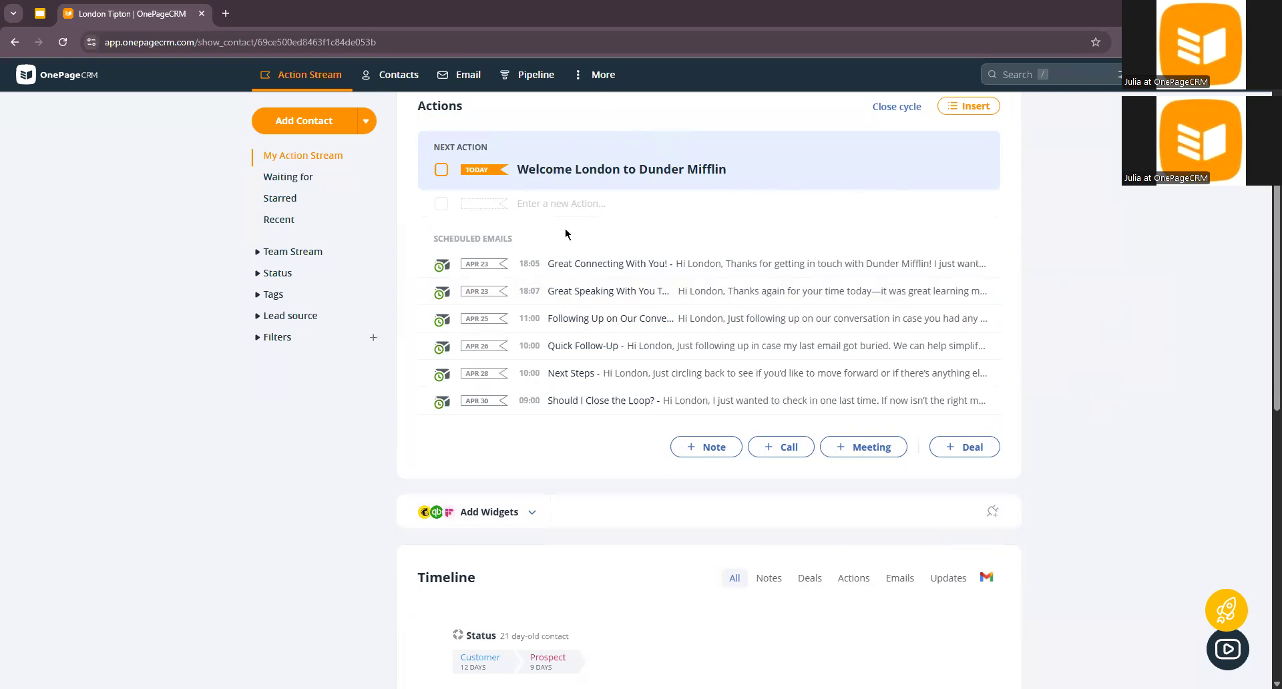
pyautogui.scroll(2, 565, 233)
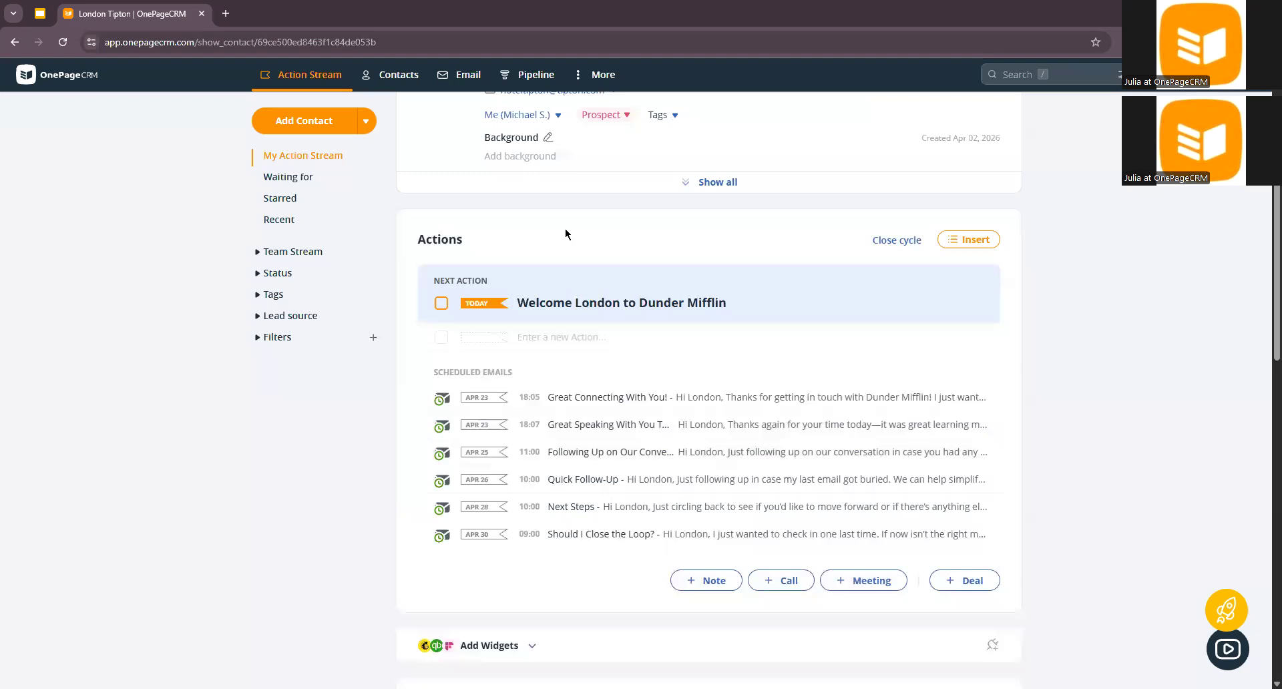
pyautogui.scroll(2, 494, 180)
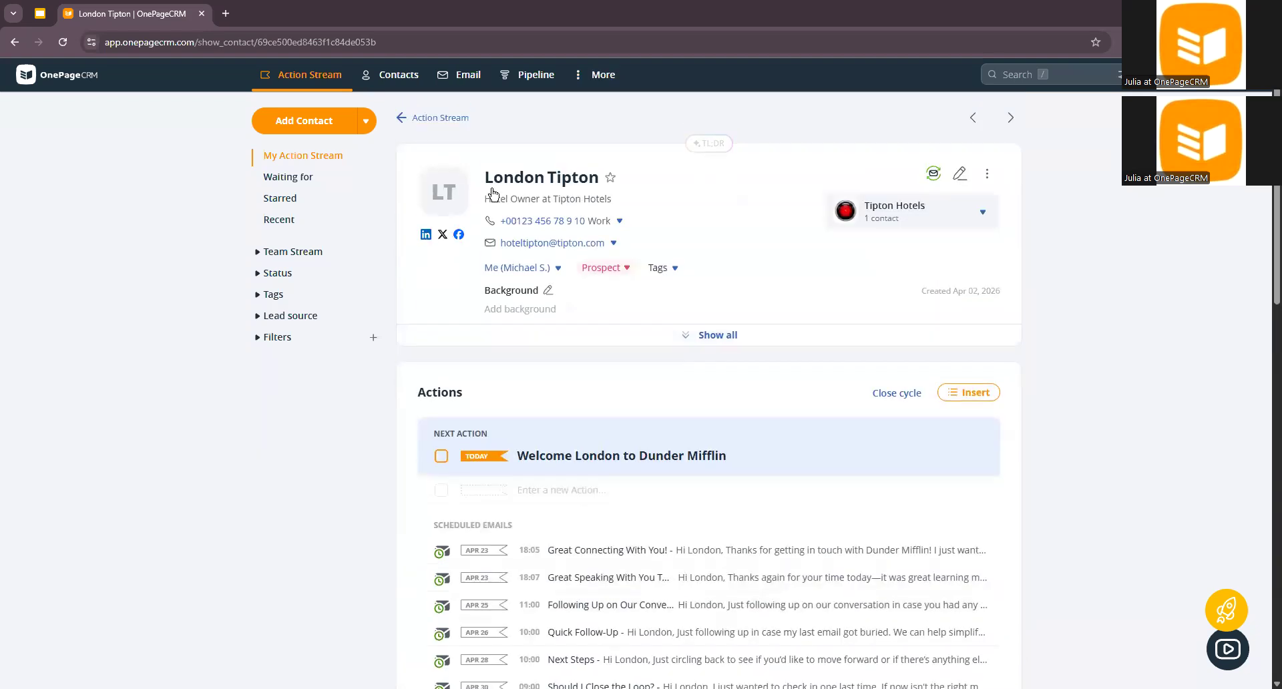
# Step: Create and save a new contact with the person's first name, last name and work email address
pyautogui.click(440, 118)
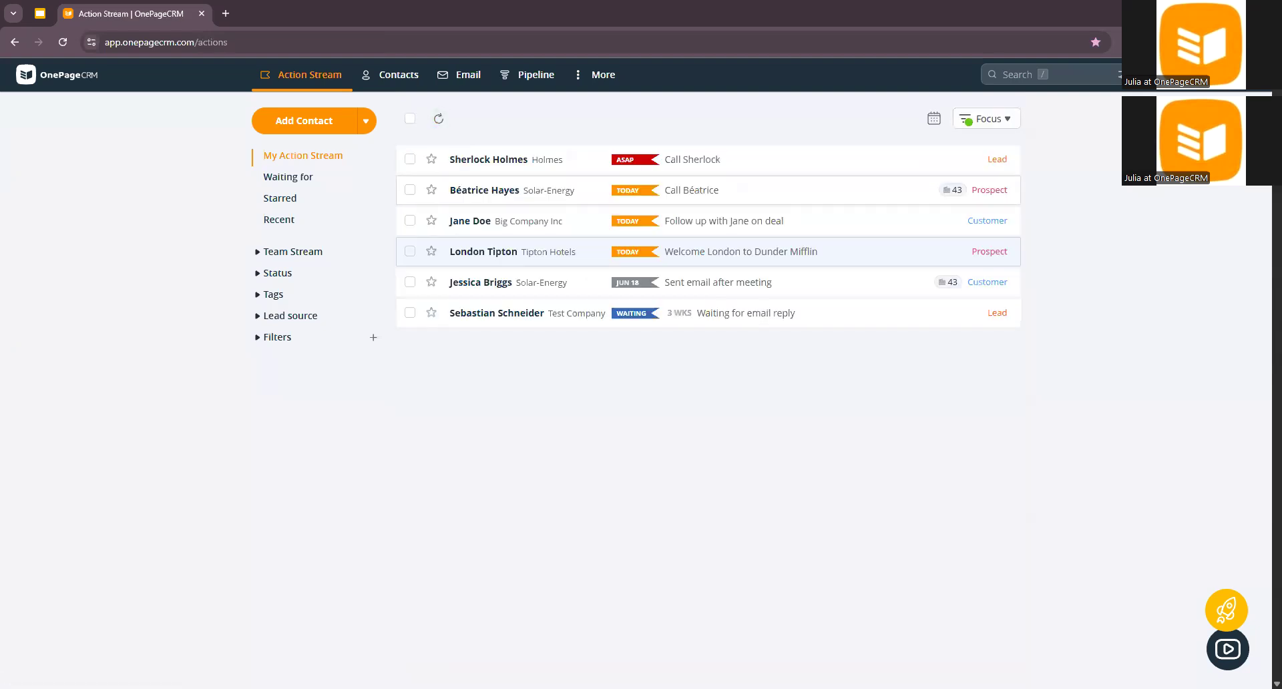
pyautogui.click(496, 191)
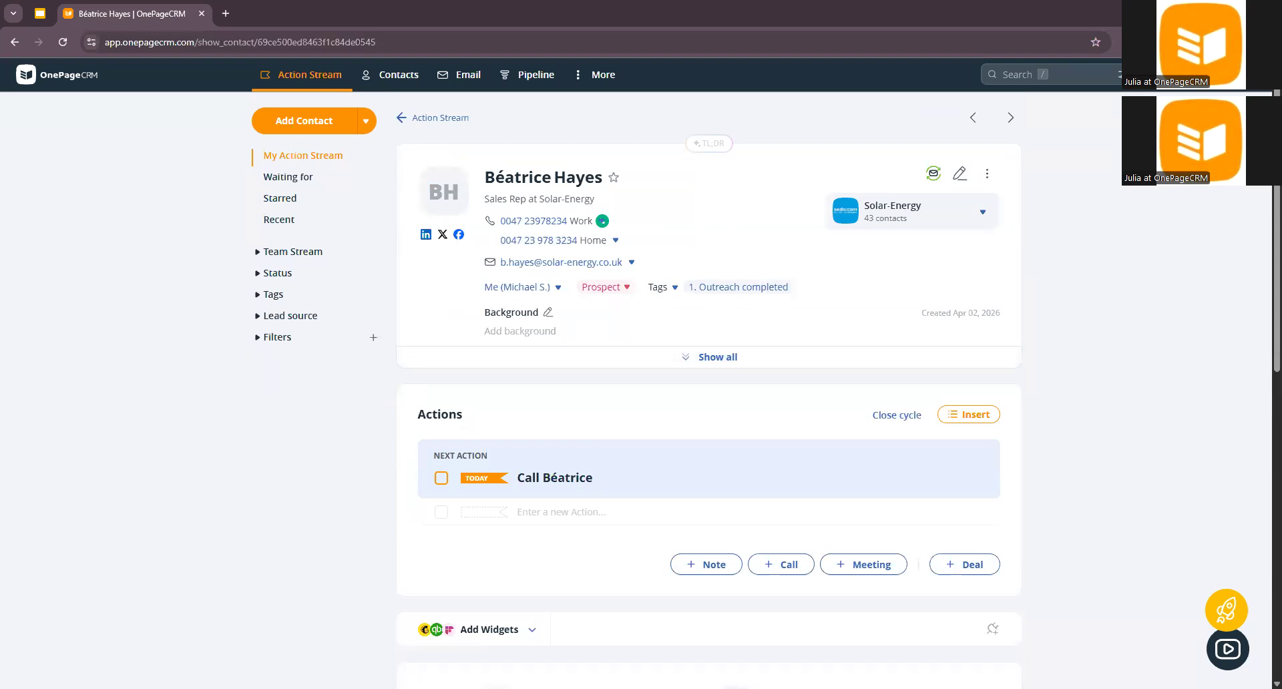
pyautogui.click(304, 120)
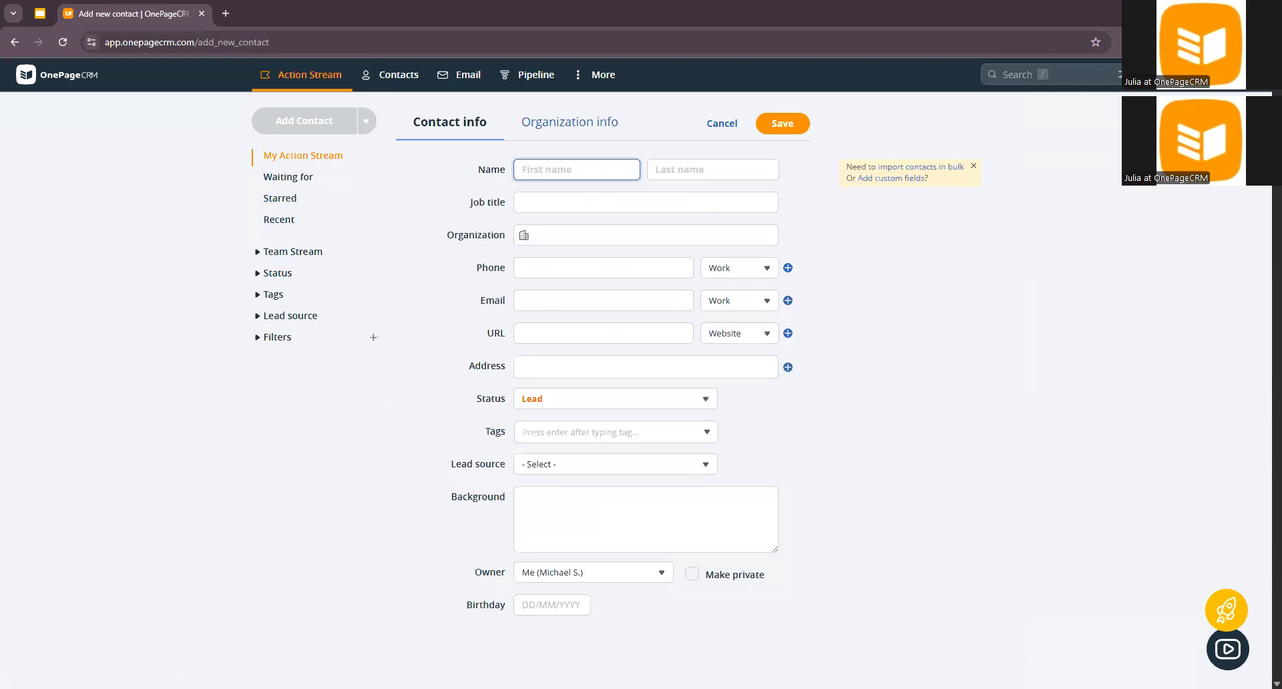
pyautogui.click(739, 268)
pyautogui.click(576, 169)
pyautogui.write('Joe')
pyautogui.press('Tab')
pyautogui.write('Bloggs')
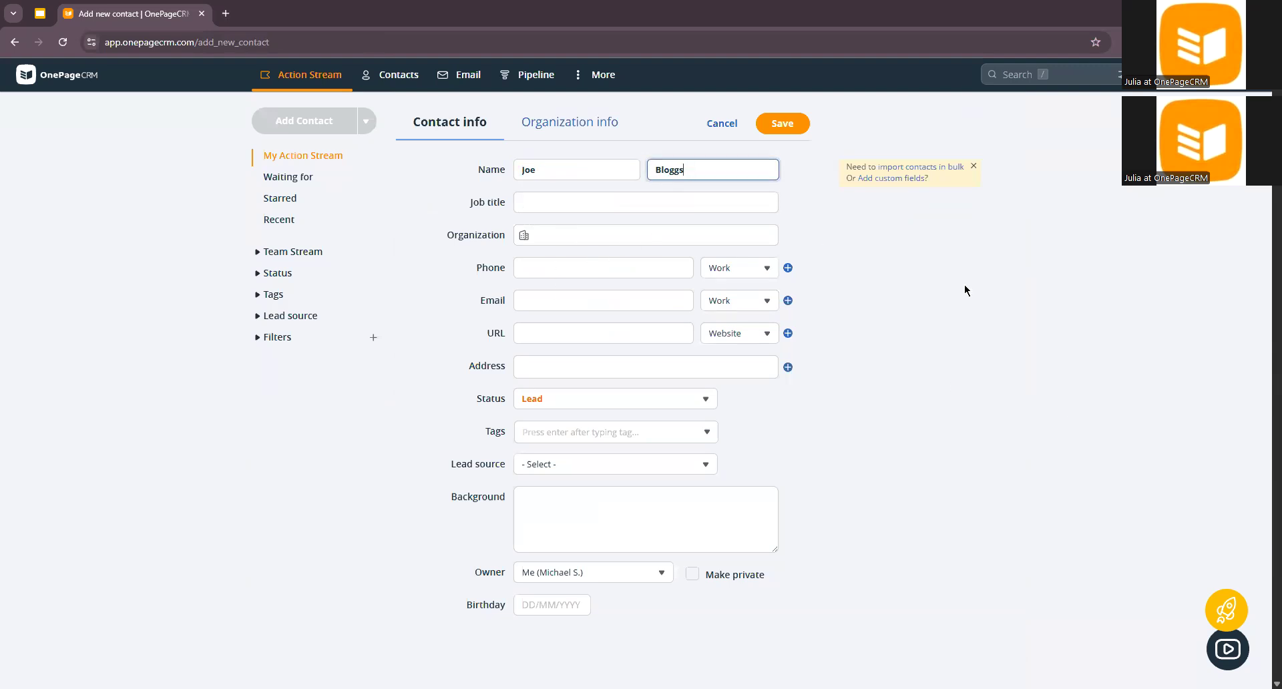
pyautogui.click(779, 122)
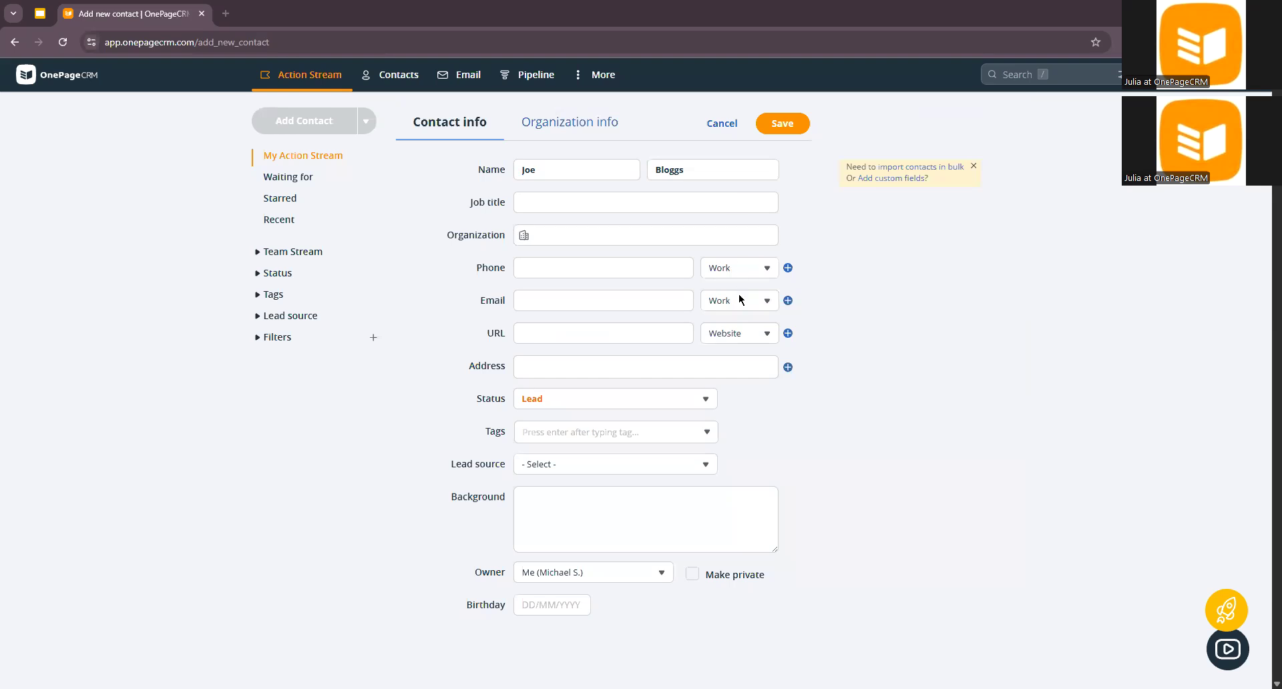
pyautogui.hotkey('ctrl', 'v')
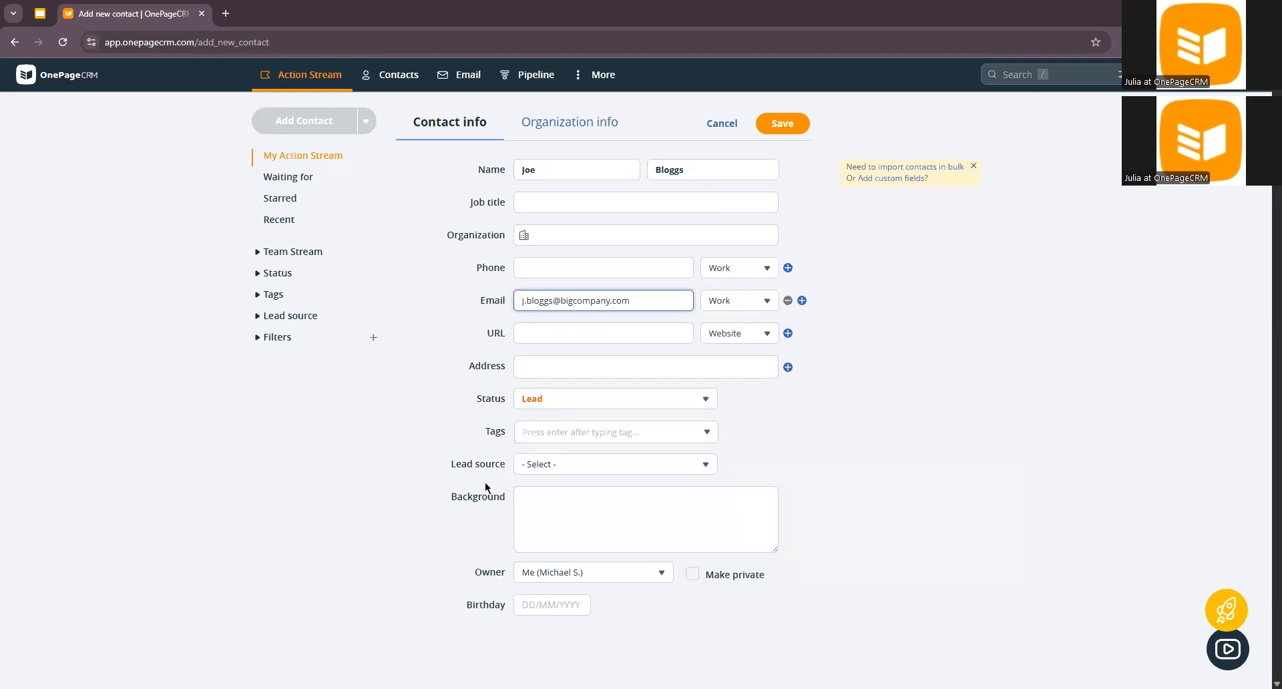
pyautogui.press('Return')
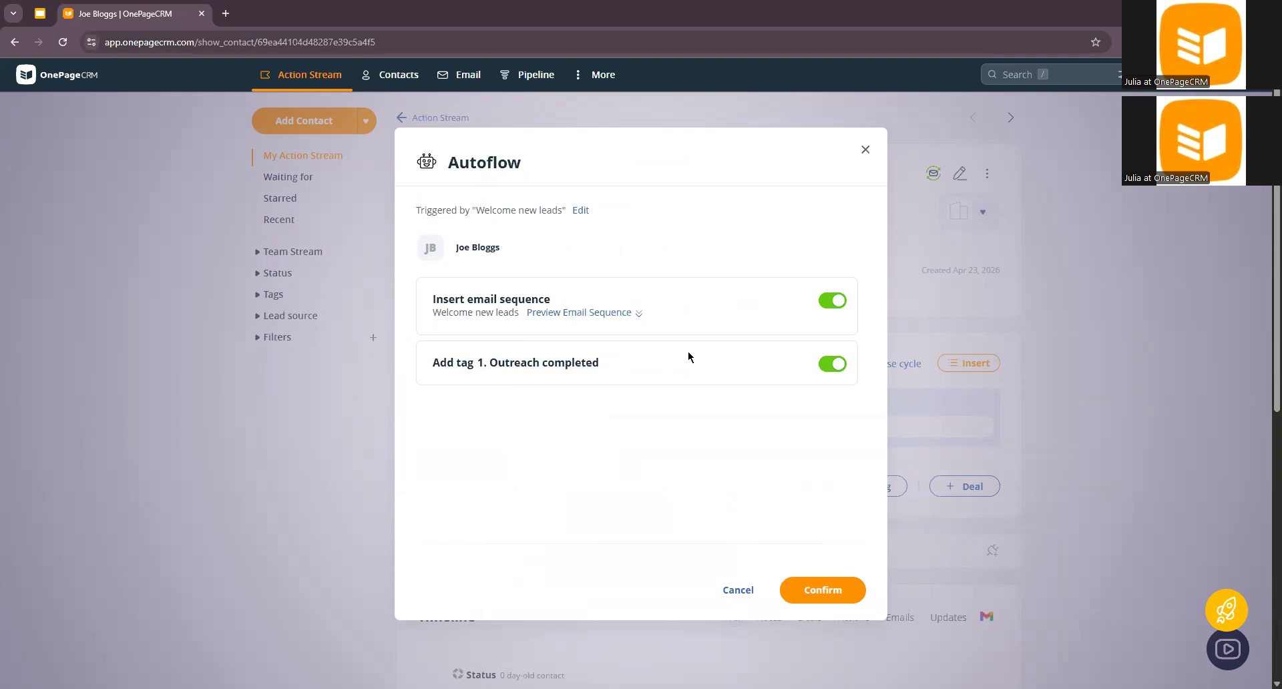
# Step: Preview the Welcome new leads email sequence and confirm the autoflow that inserts it and adds the 1. Outreach completed tag
pyautogui.click(579, 312)
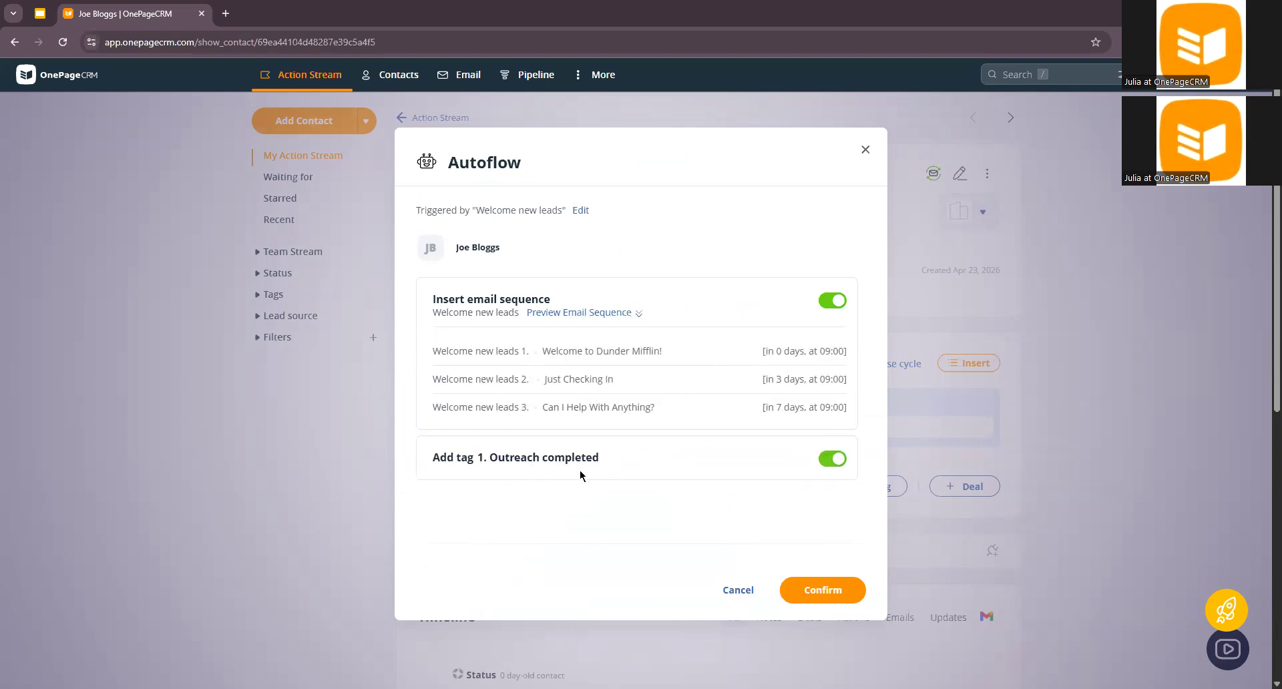
pyautogui.click(814, 594)
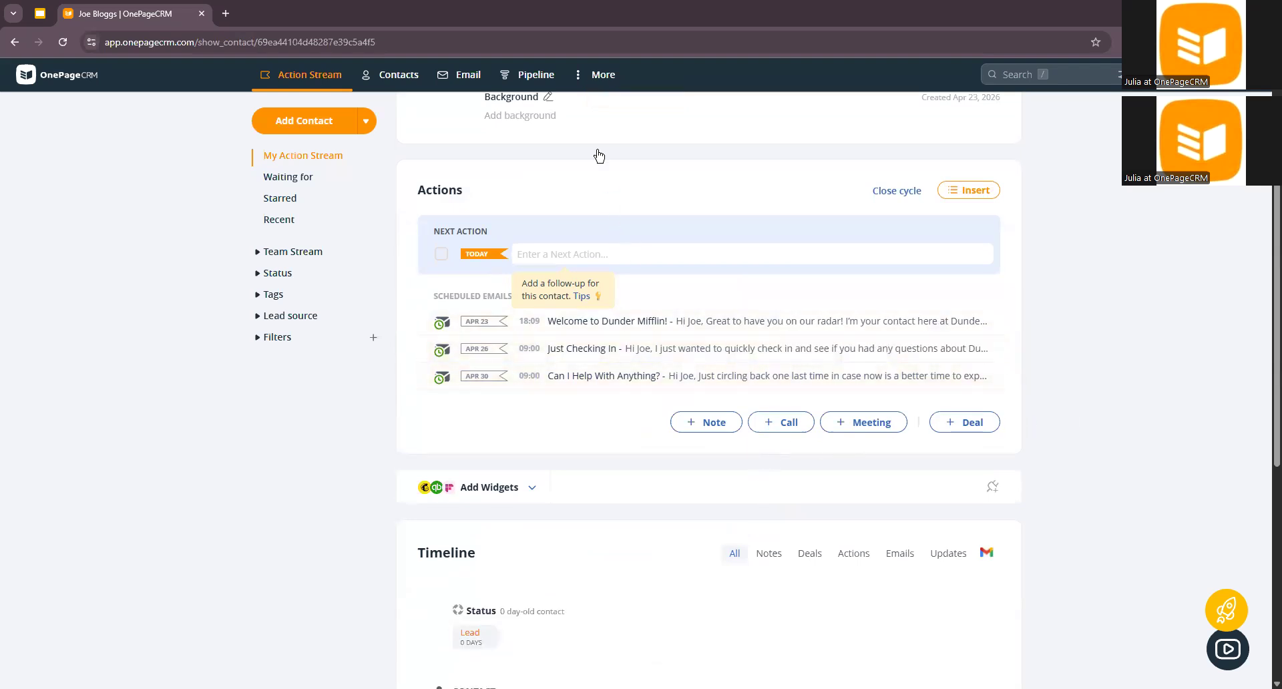
pyautogui.scroll(2, 599, 81)
pyautogui.scroll(1, 598, 93)
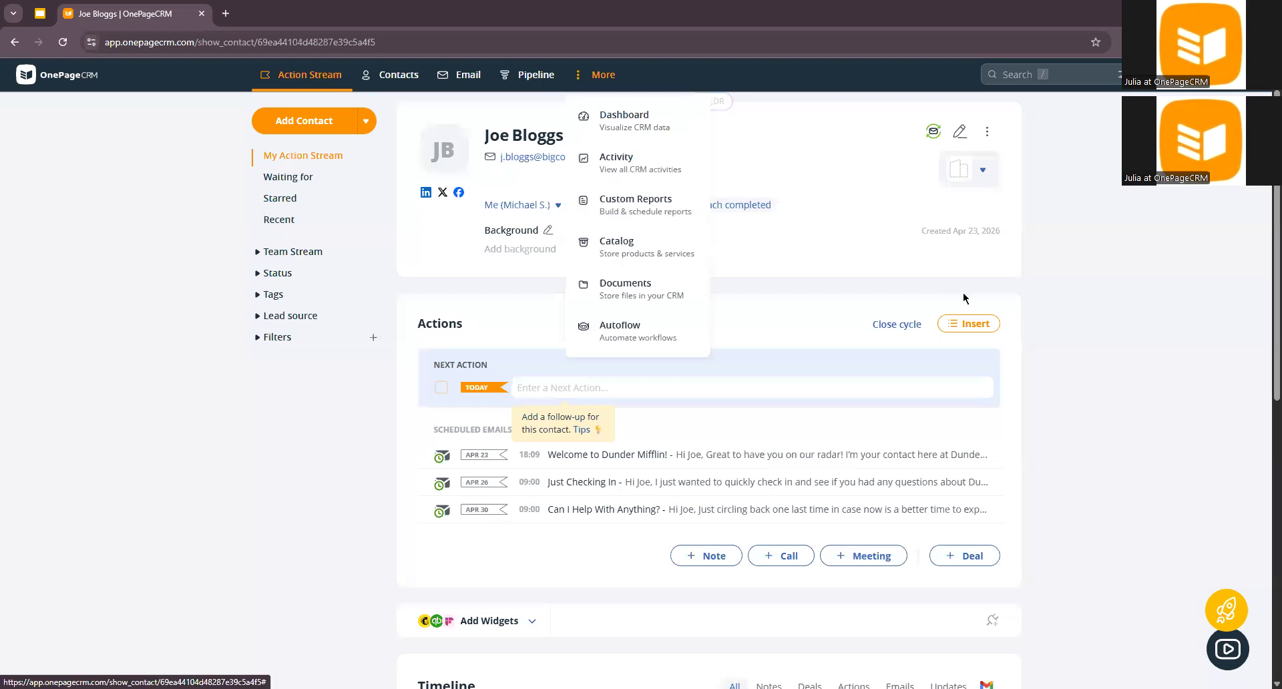
# Step: Start a new autoflow triggered by a call added with the result No answer
pyautogui.click(620, 331)
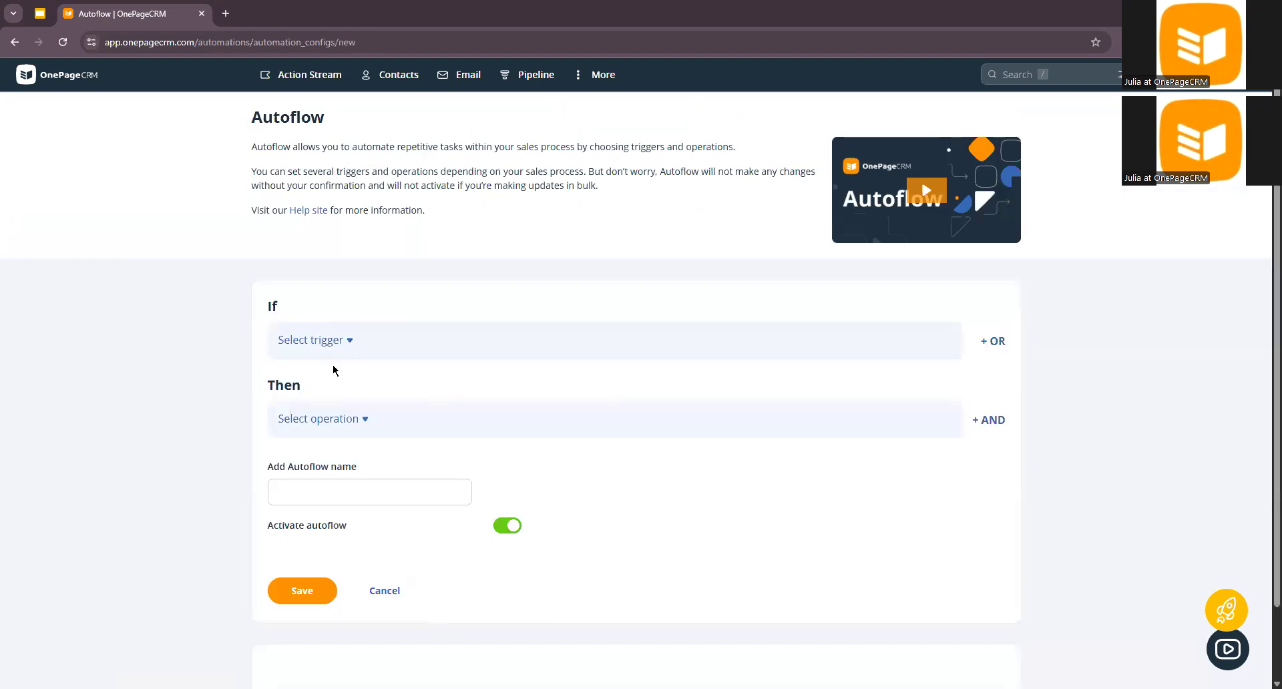
pyautogui.click(406, 359)
pyautogui.click(328, 371)
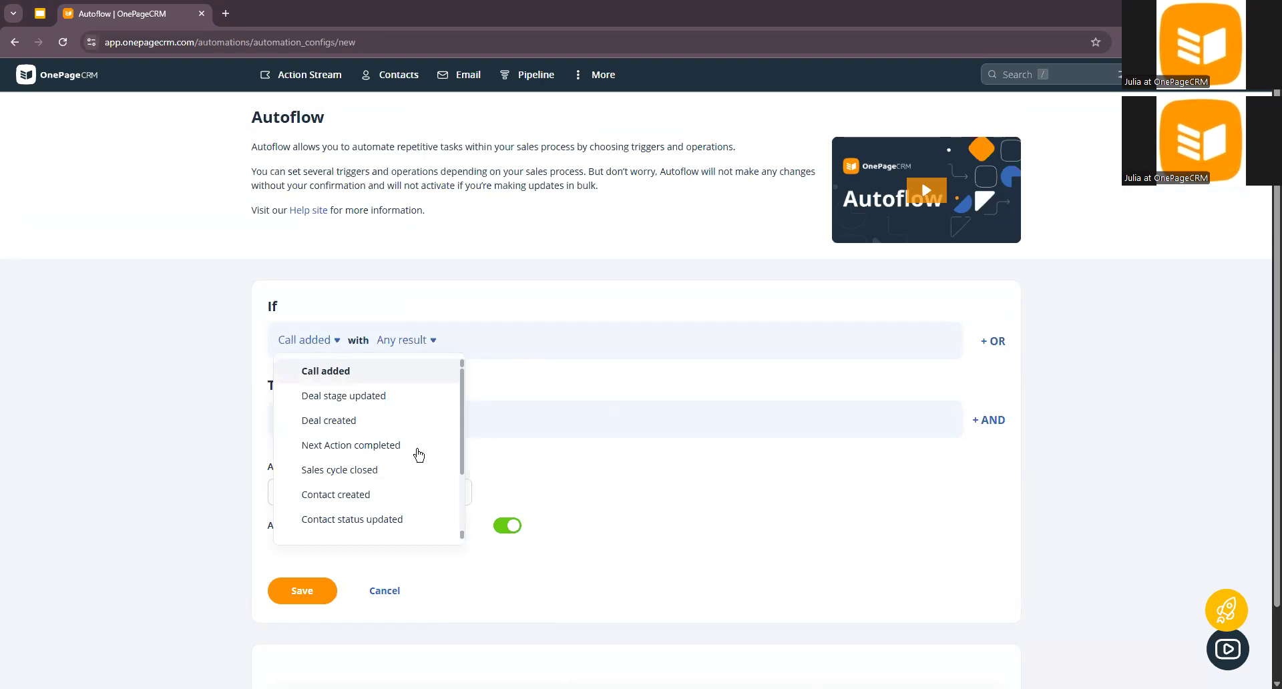
pyautogui.click(404, 340)
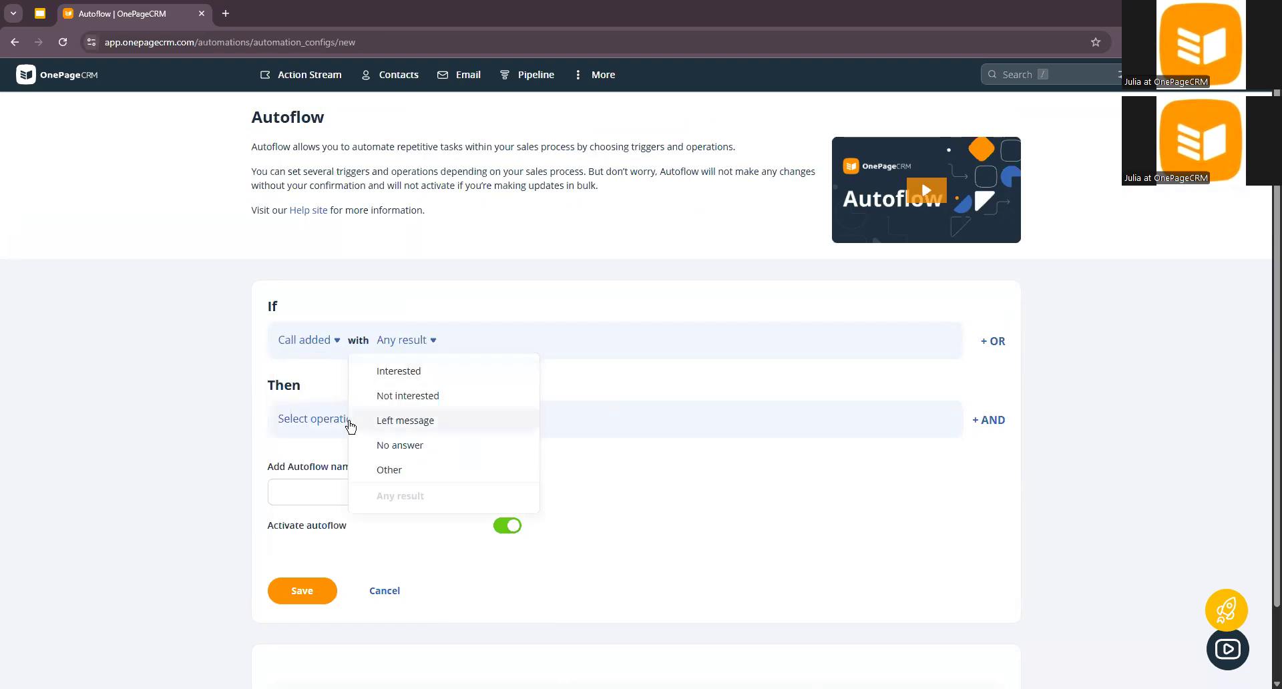
pyautogui.click(361, 563)
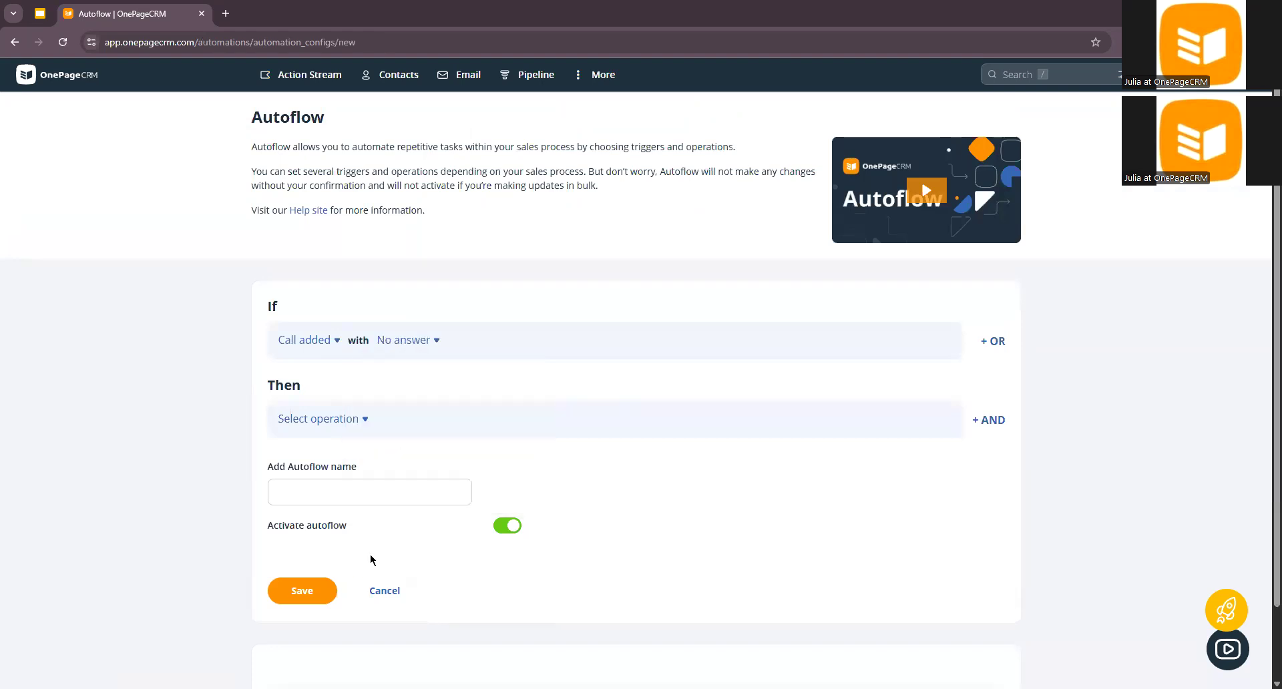
# Step: Have the autoflow insert the Follow up - No answer email sequence, and save it under the name "Follow-Up call - No Answer"
pyautogui.click(475, 427)
pyautogui.scroll(-1, 489, 439)
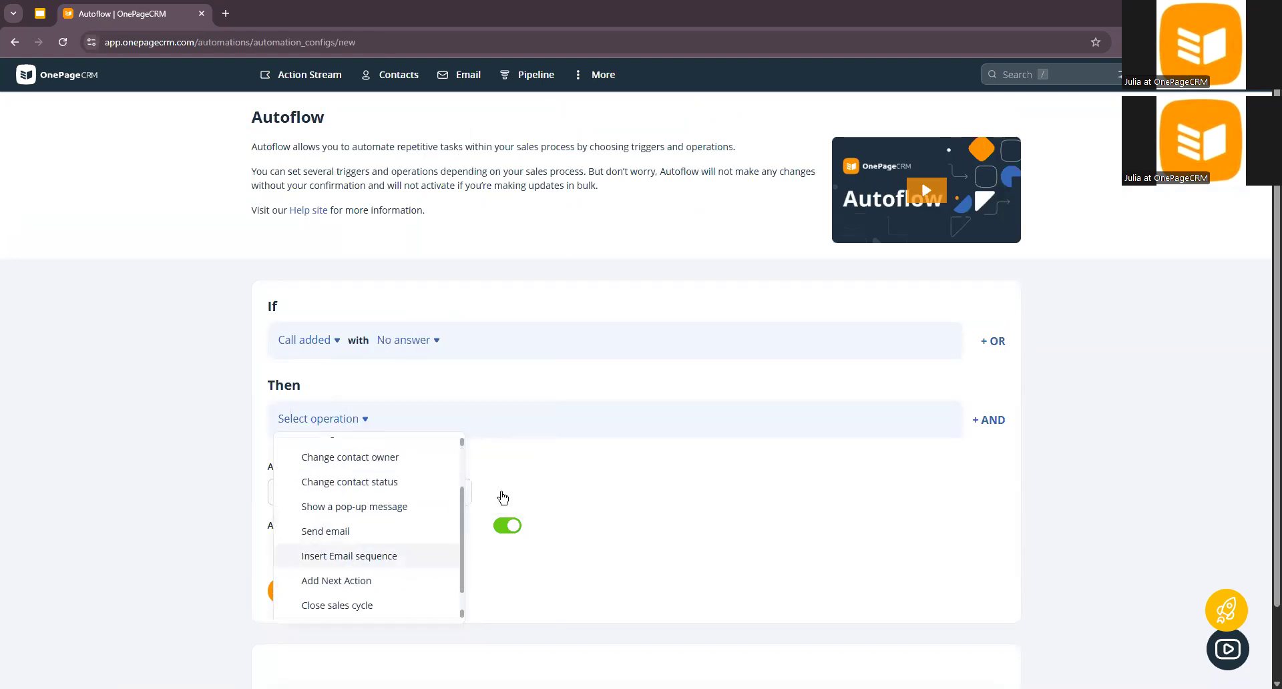
pyautogui.click(349, 556)
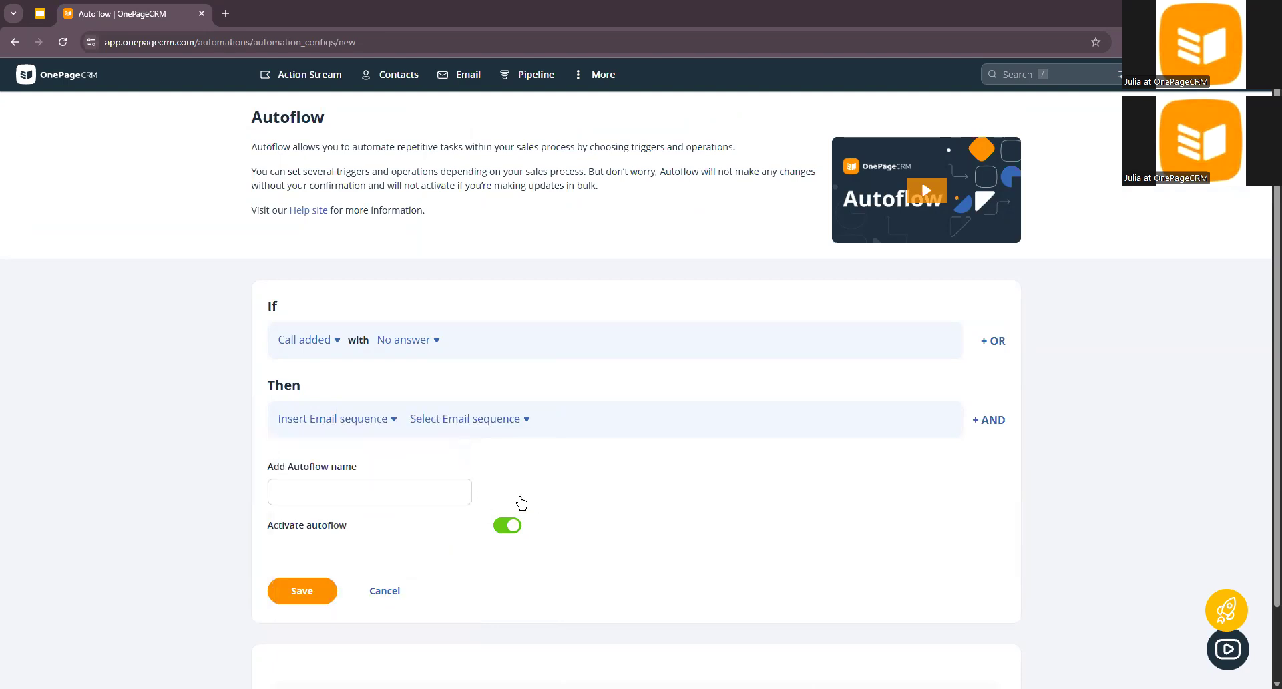
pyautogui.click(470, 419)
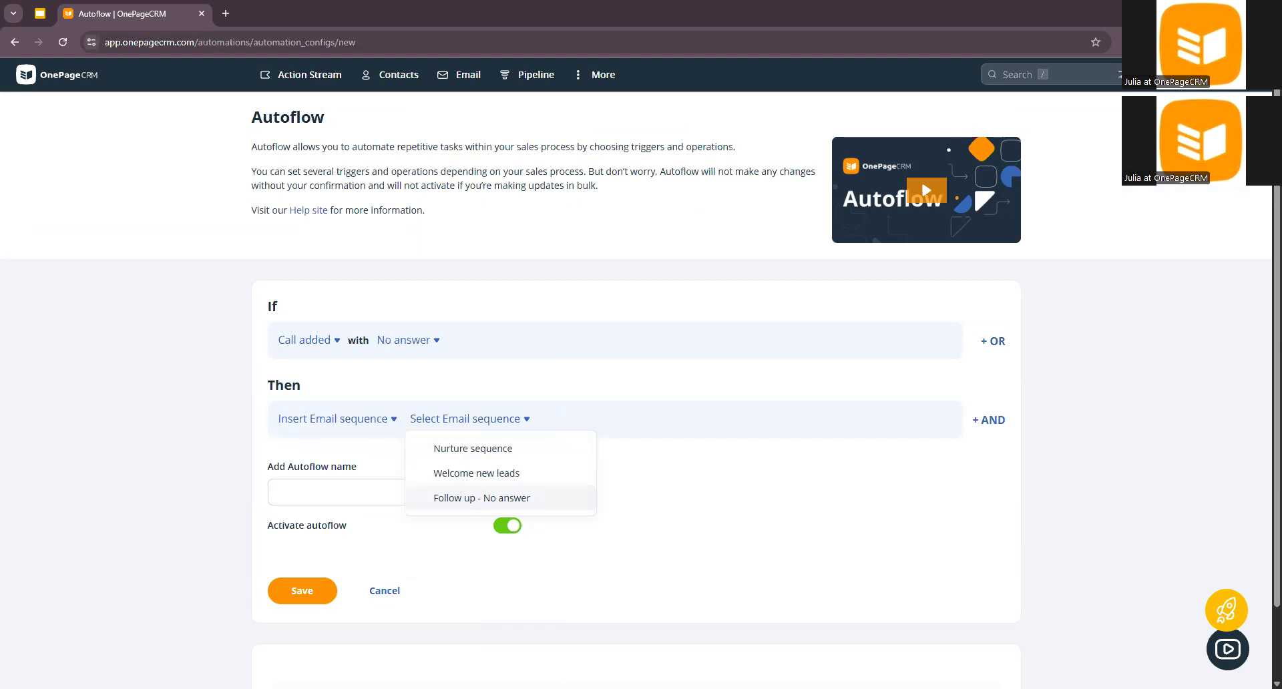
pyautogui.click(482, 498)
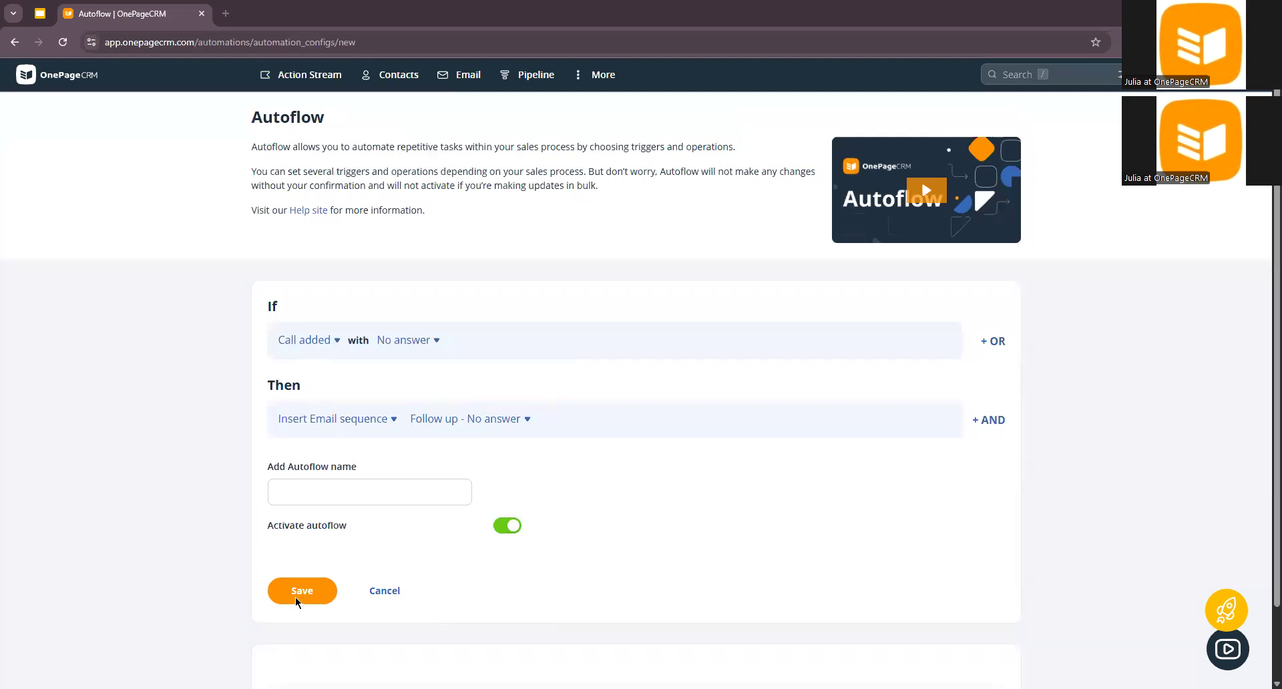
pyautogui.write('Follow-Up call - No Answer')
pyautogui.click(319, 582)
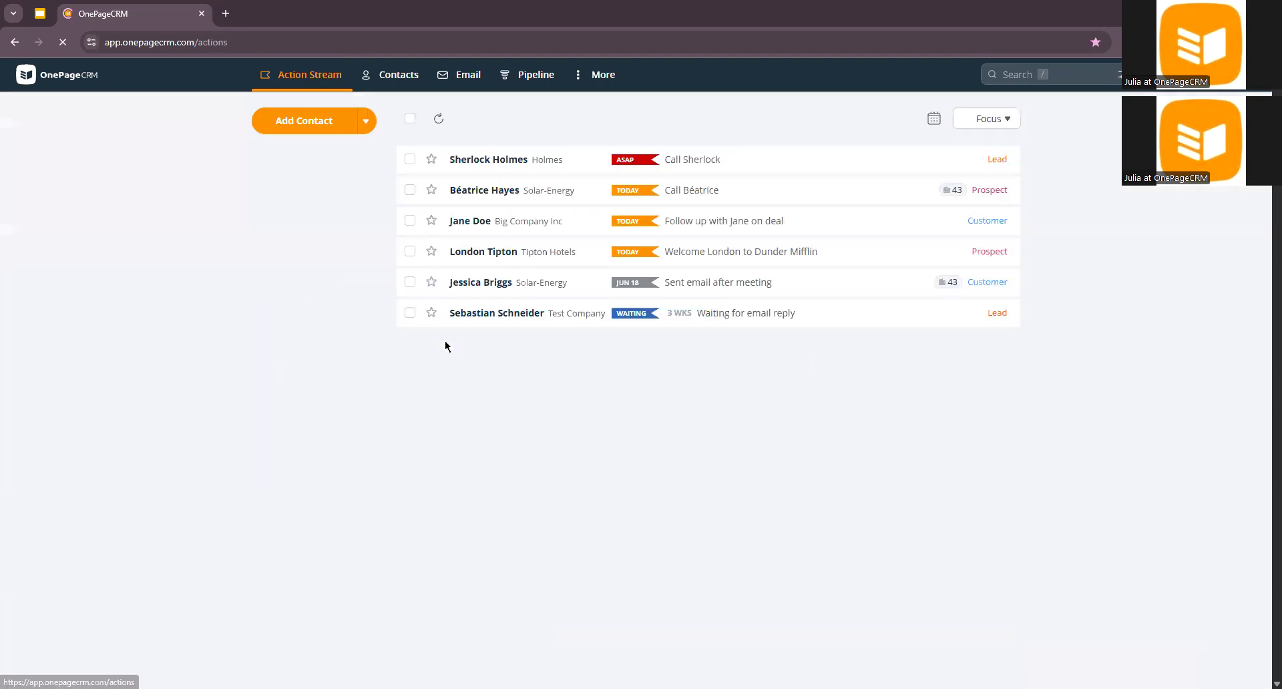
# Step: Open the Solar-Energy prospect from the action stream and mark the contact's call action for today as completed
pyautogui.click(692, 190)
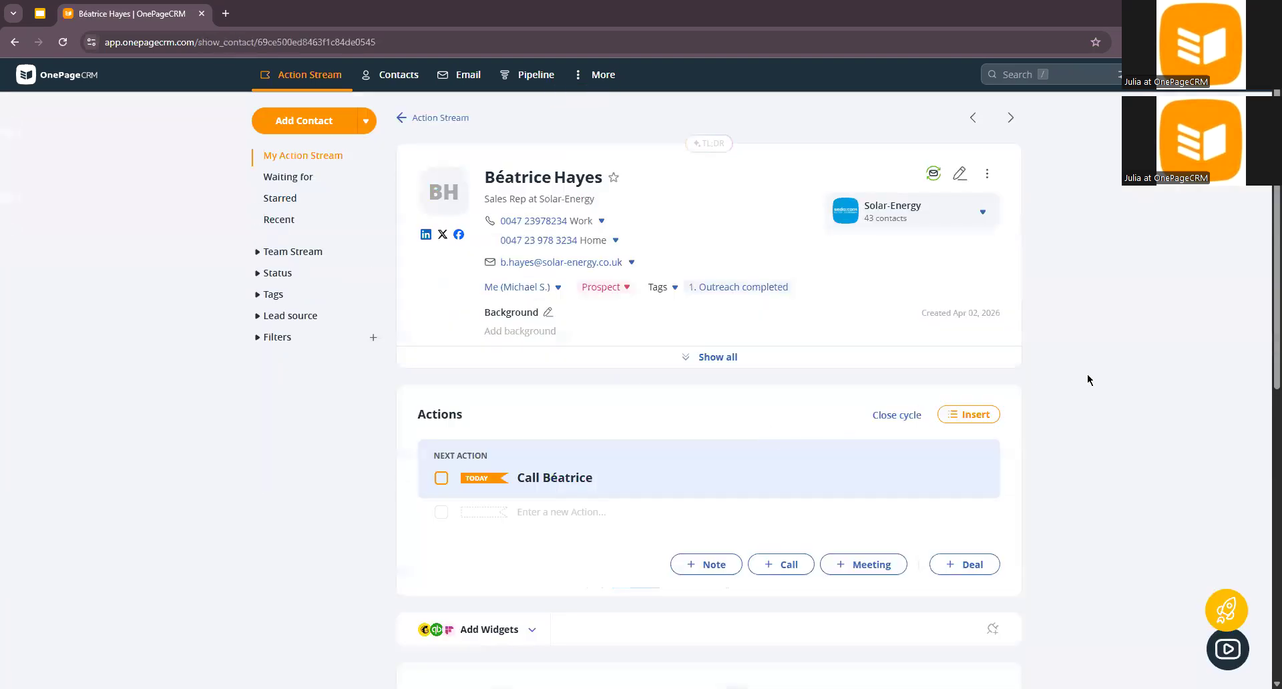
pyautogui.scroll(-2, 488, 580)
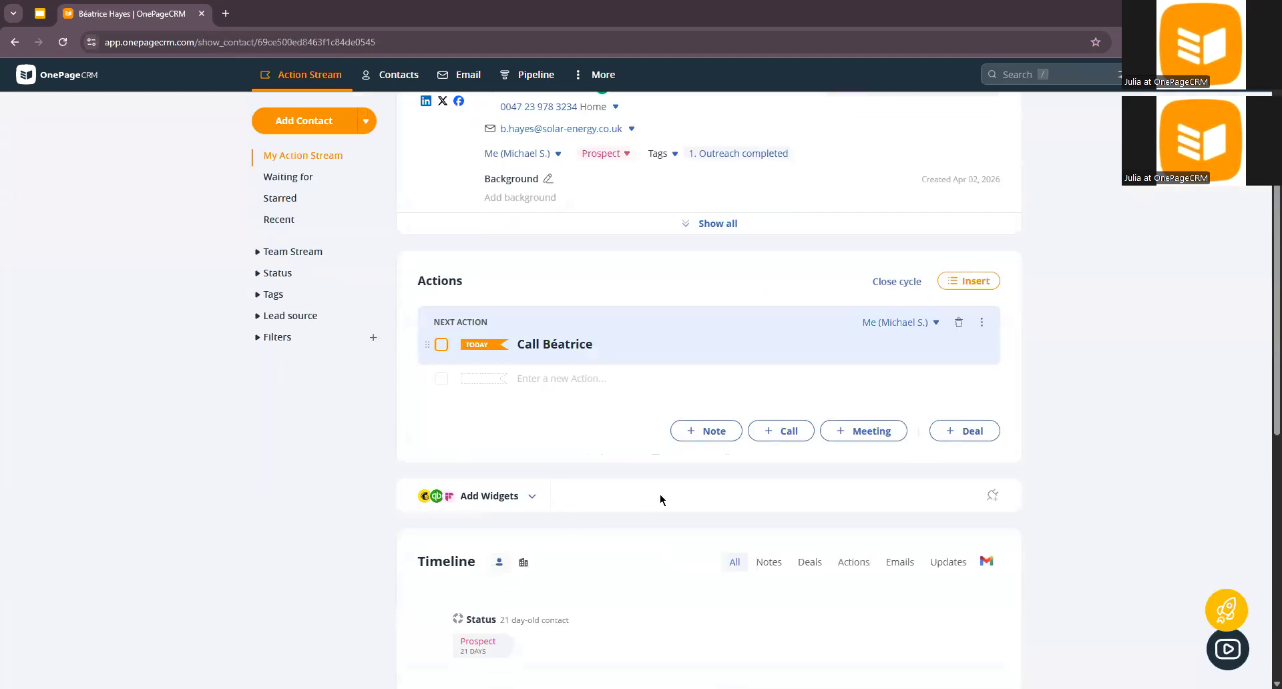
pyautogui.click(442, 345)
# Step: Log a call for the contact with the result No answer and a description noting the attempted call and scheduled follow-up
pyautogui.click(781, 431)
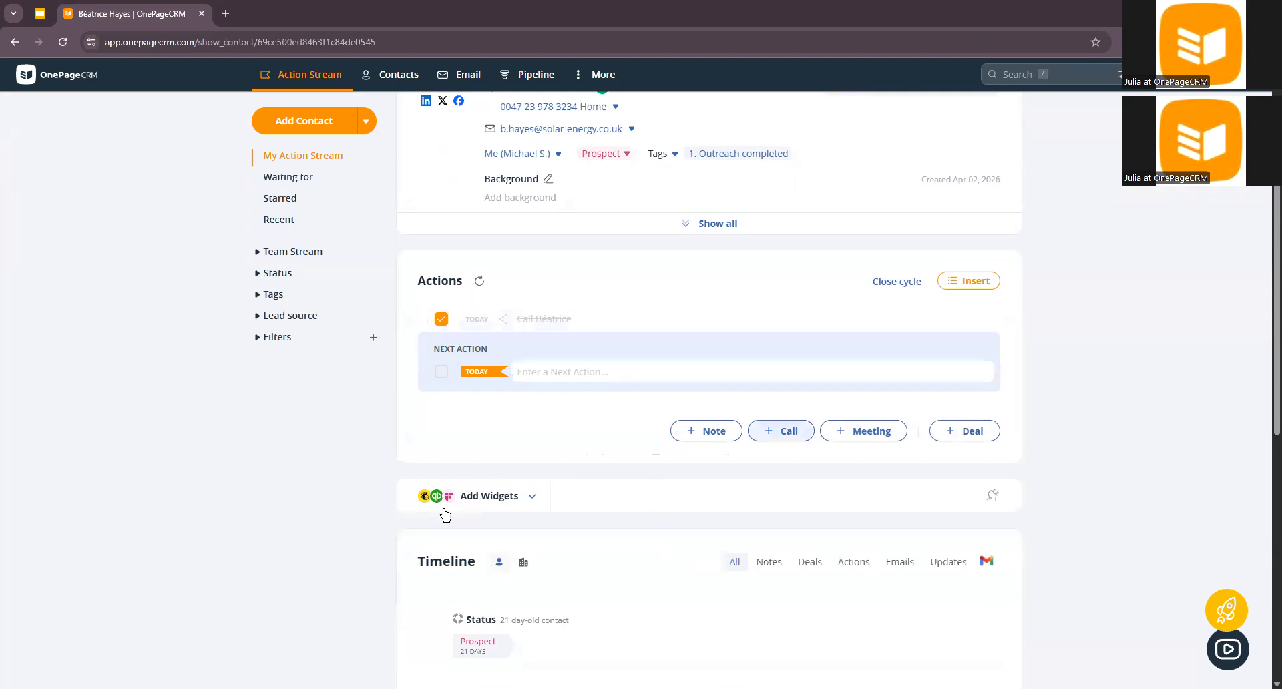
pyautogui.click(467, 578)
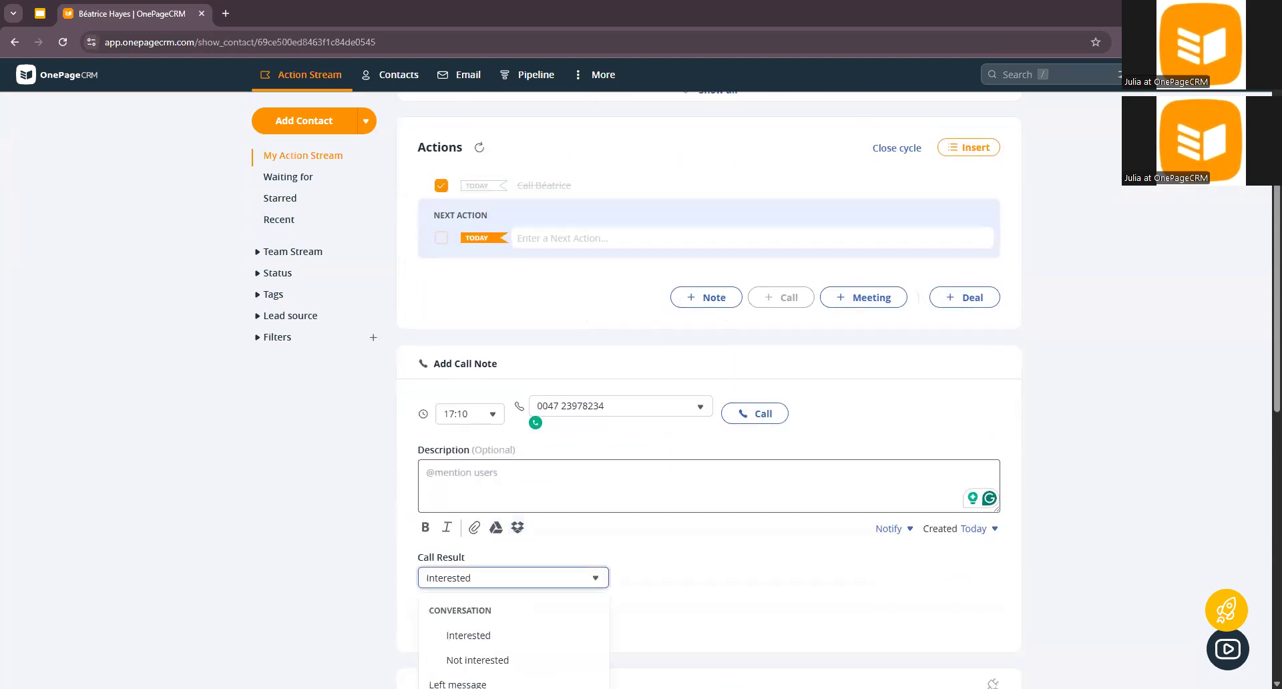
pyautogui.scroll(-3, 467, 485)
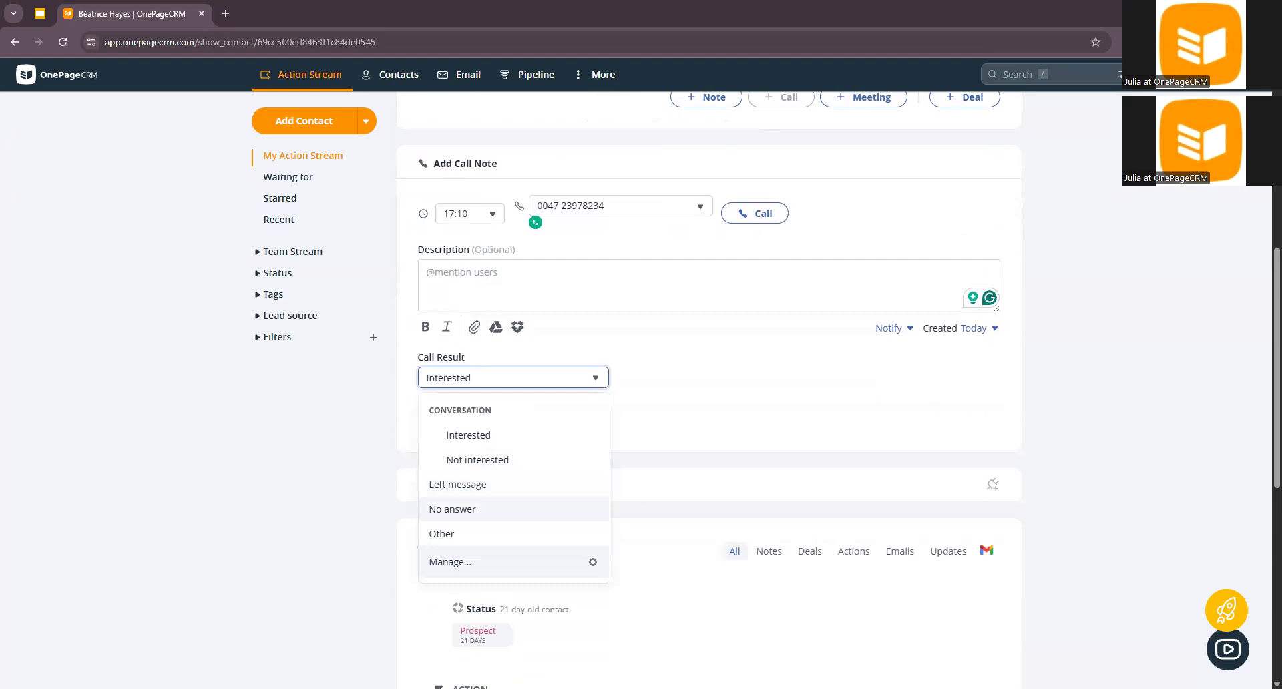
pyautogui.press('Return')
pyautogui.click(523, 296)
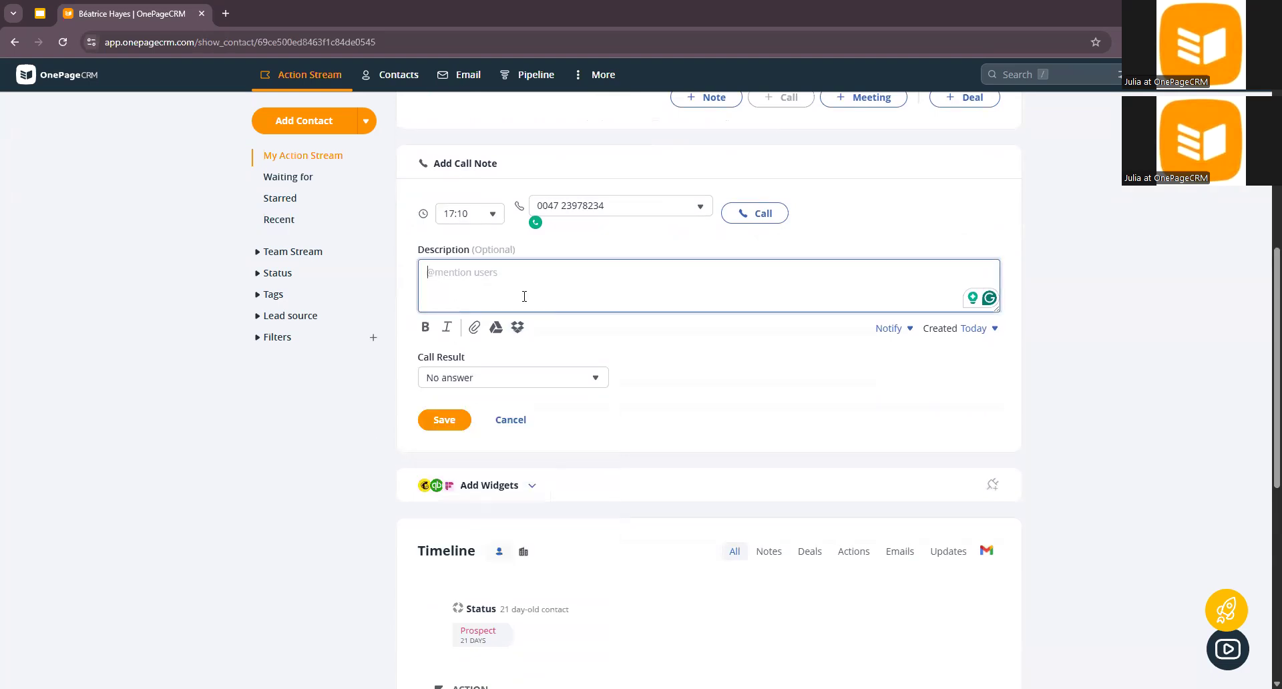
pyautogui.hotkey('alt', 'Tab')
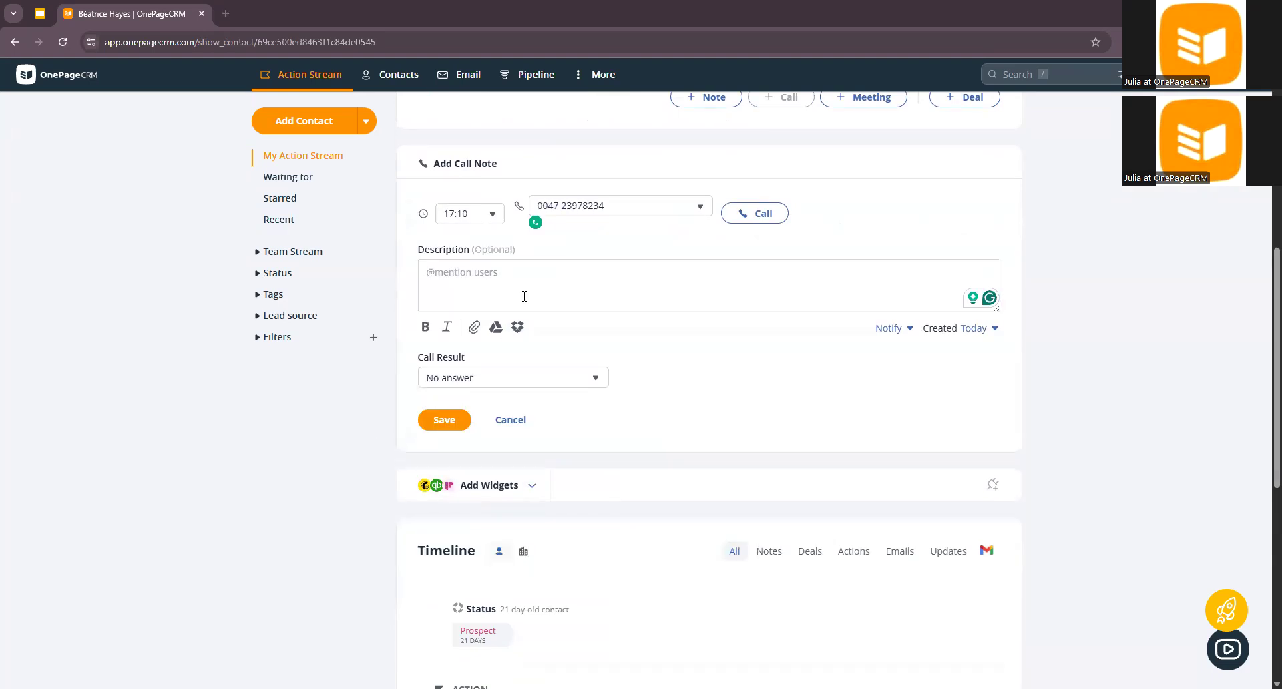
pyautogui.hotkey('alt', 'Tab')
pyautogui.write('Tried to call Béatrice - no answer. Follow-up scheduled.')
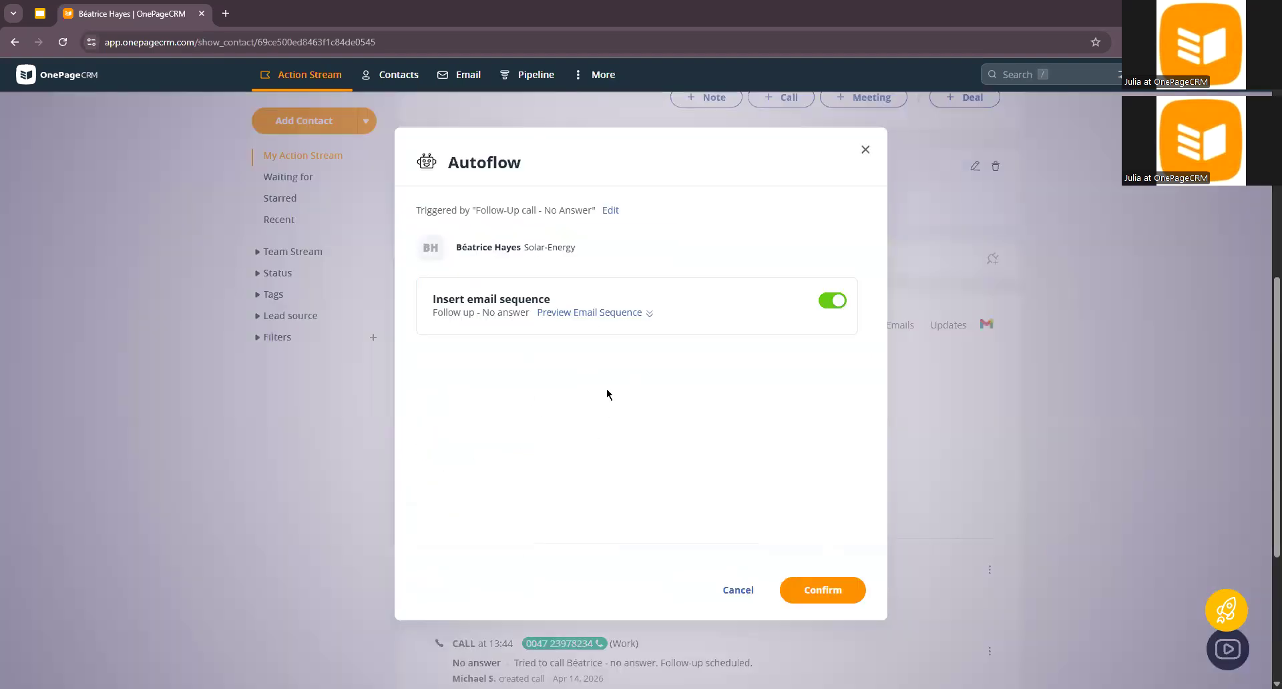
# Step: Preview the Follow up - No answer sequence in the triggered autoflow and confirm inserting it for the Solar-Energy contact
pyautogui.click(590, 313)
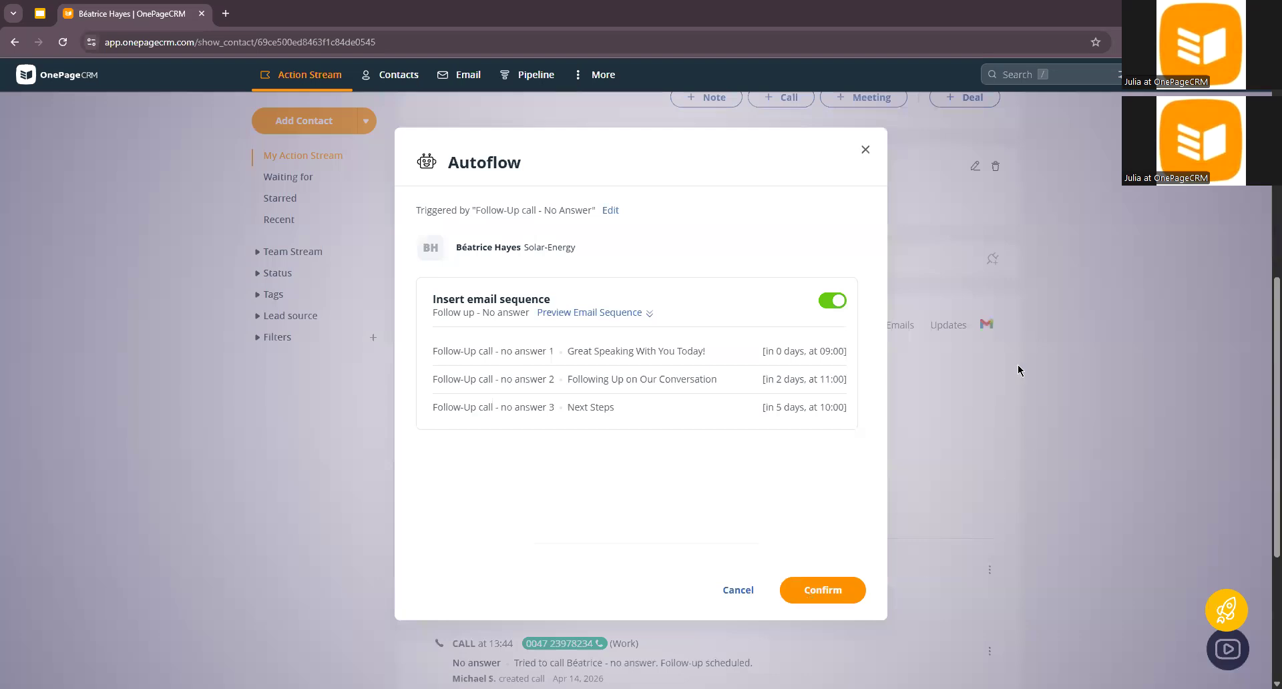
pyautogui.click(823, 591)
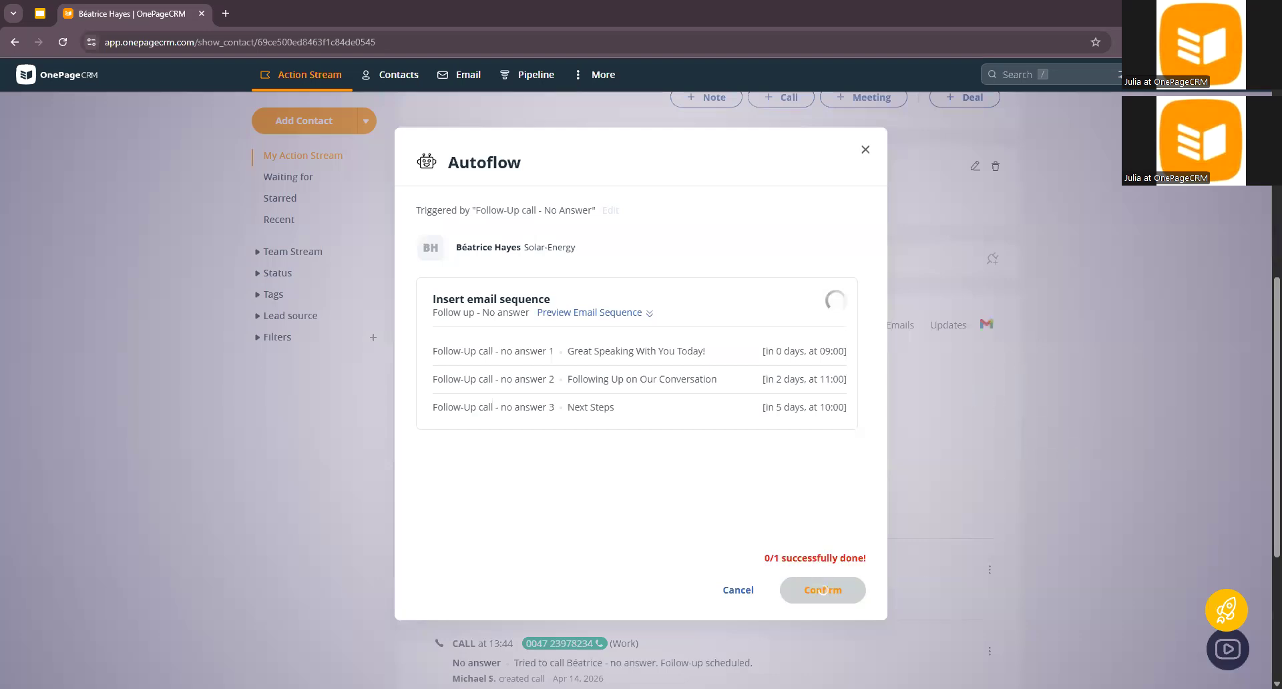